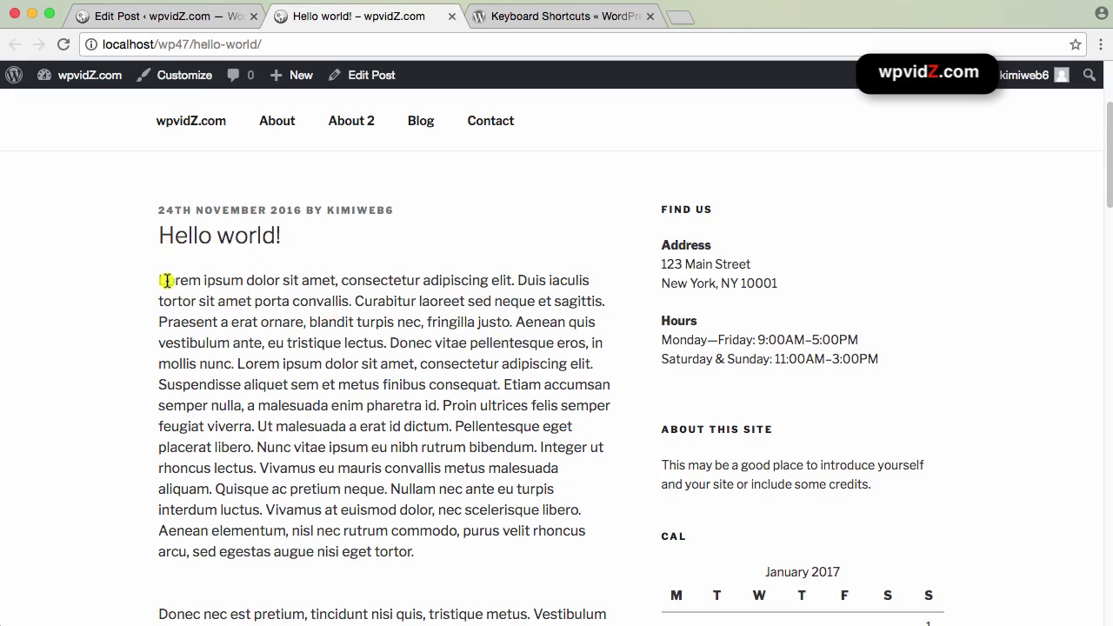
# Highlight "Lorem ipsum" and the first paragraph in the published Hello world! post, and switch to its editor.
pyautogui.moveTo(160, 280); pyautogui.dragTo(236, 285)
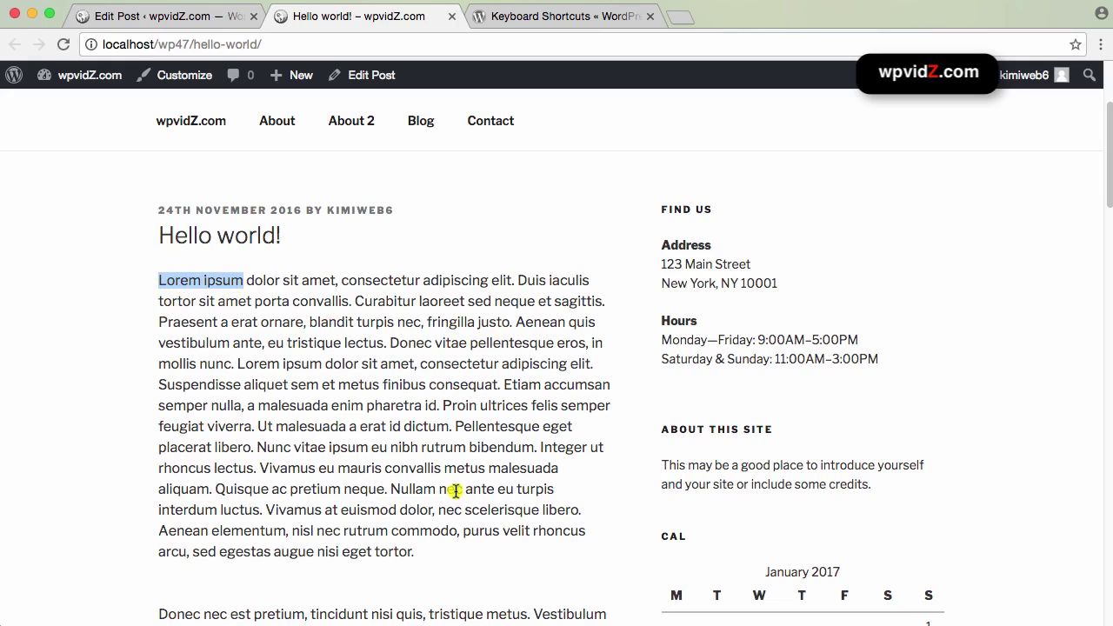
pyautogui.moveTo(457, 541); pyautogui.dragTo(165, 282)
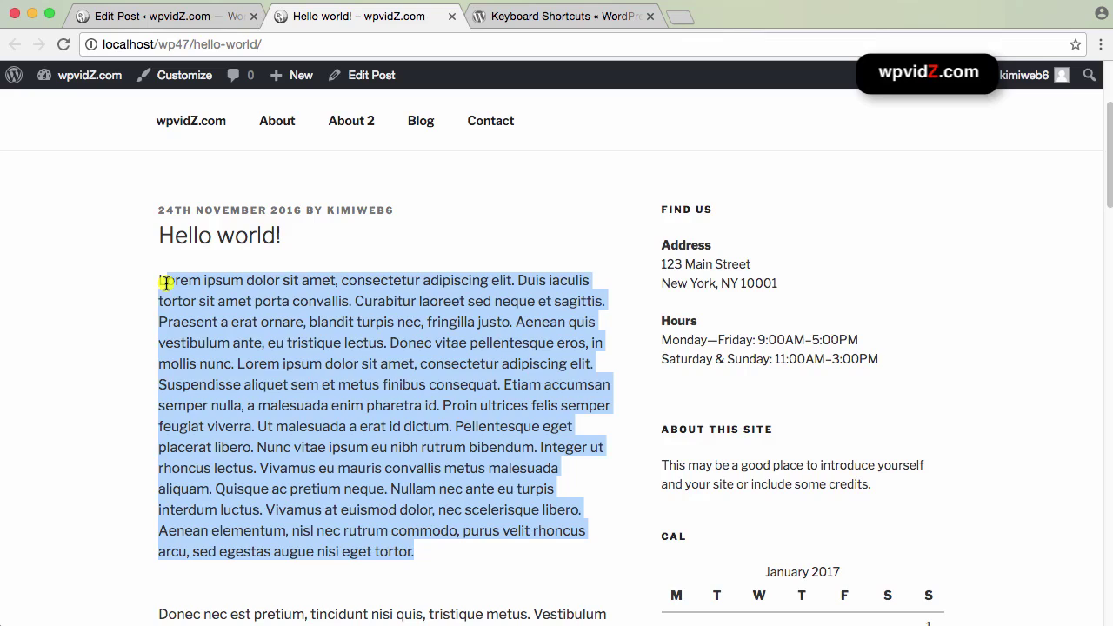
pyautogui.click(393, 380)
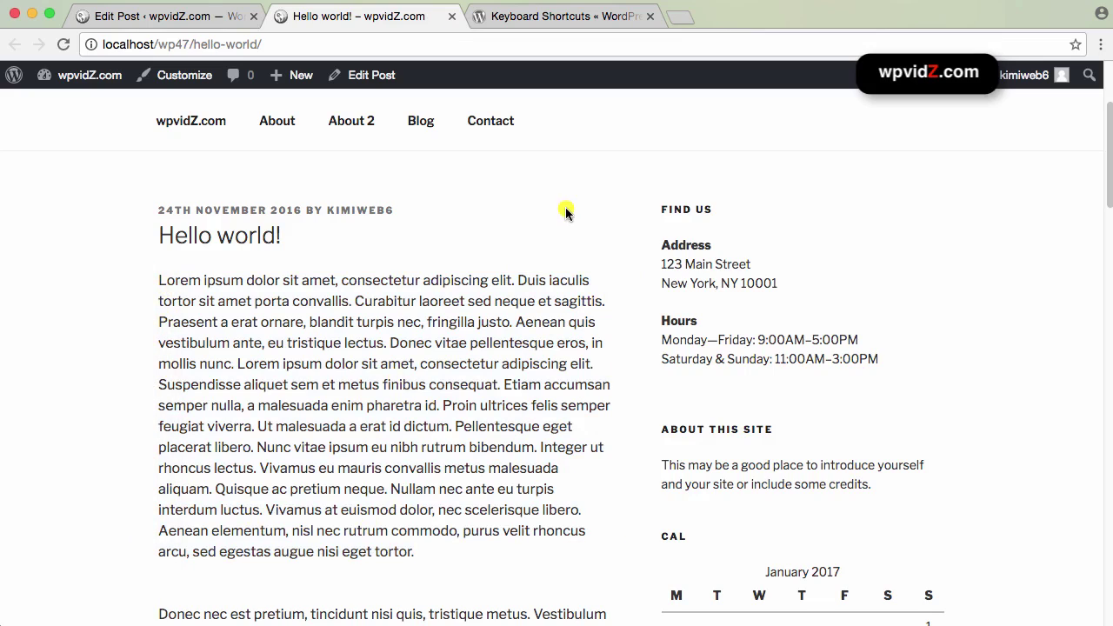
pyautogui.click(188, 21)
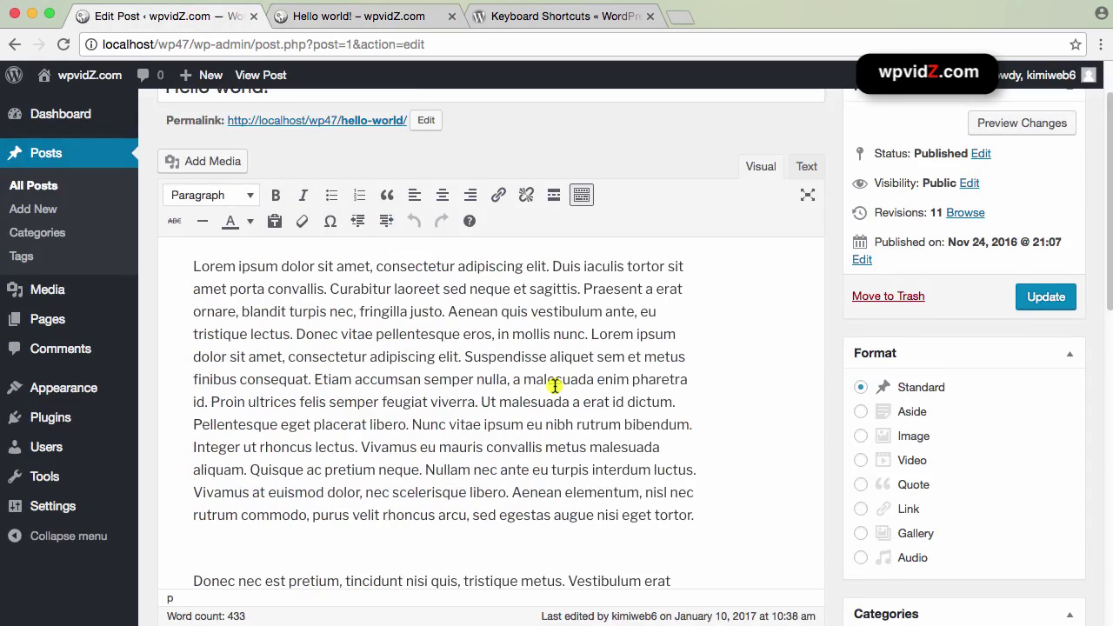
pyautogui.scroll(2, 554, 386)
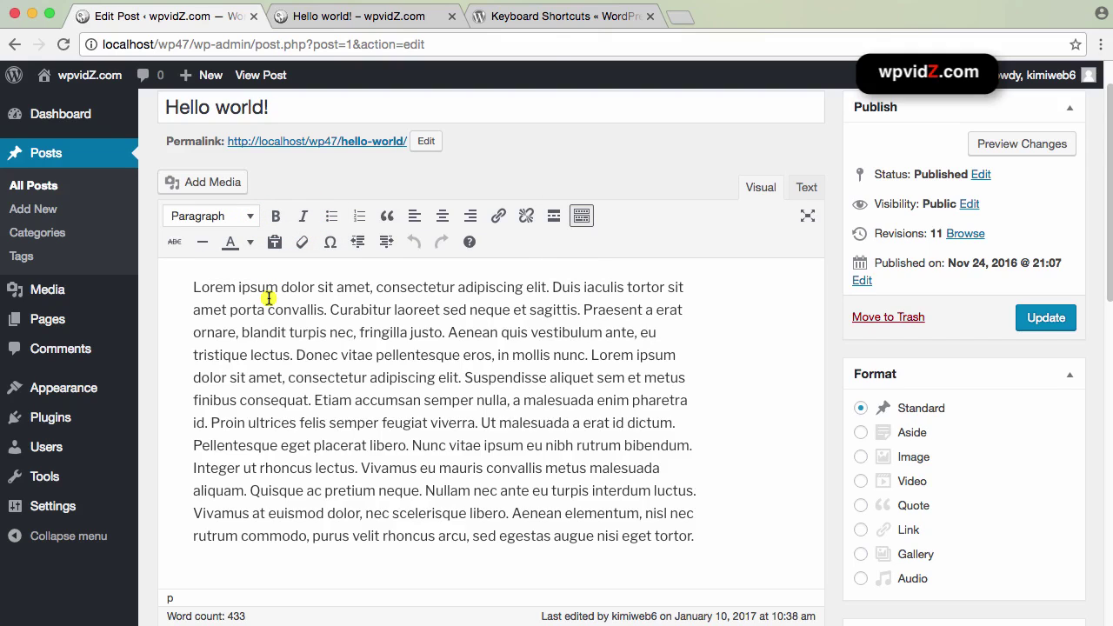
# Open the WordPress Codex Keyboard Shortcuts page and read its Ctrl + key section.
pyautogui.click(513, 15)
pyautogui.scroll(-1, 631, 357)
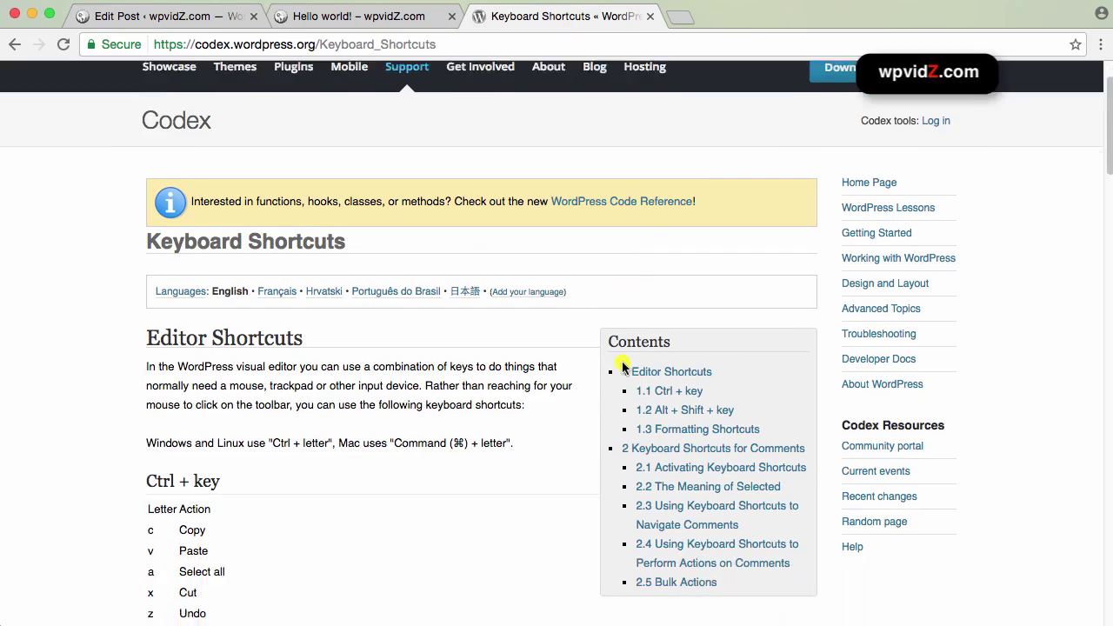
pyautogui.scroll(-3, 622, 367)
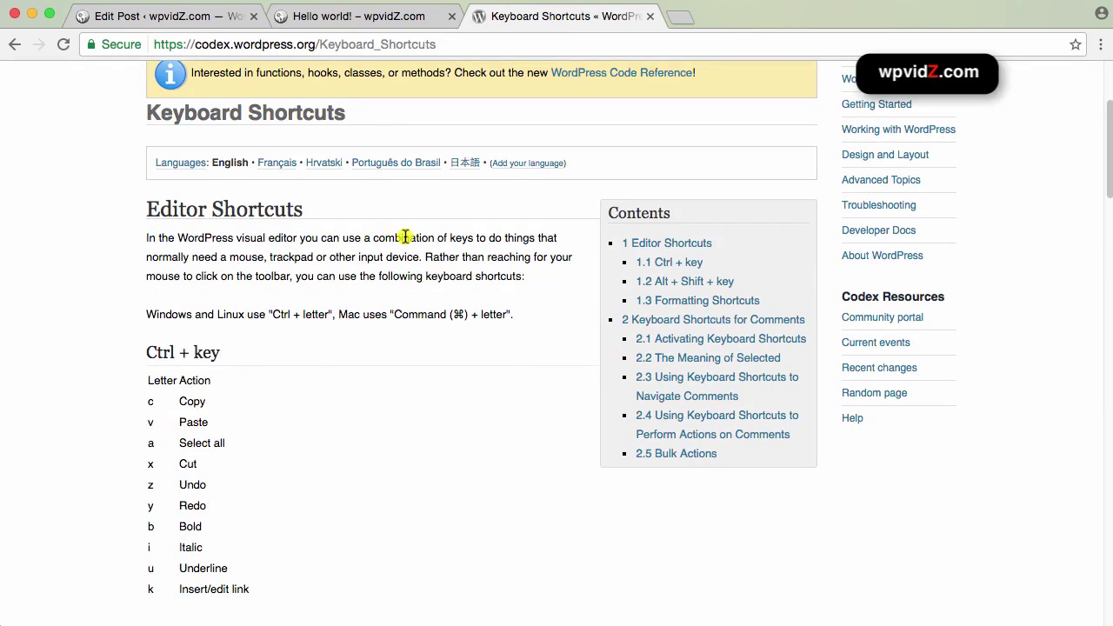
# Display the keyboard shortcuts help in the post editor and highlight the "Cmd + letter" combination.
pyautogui.click(180, 19)
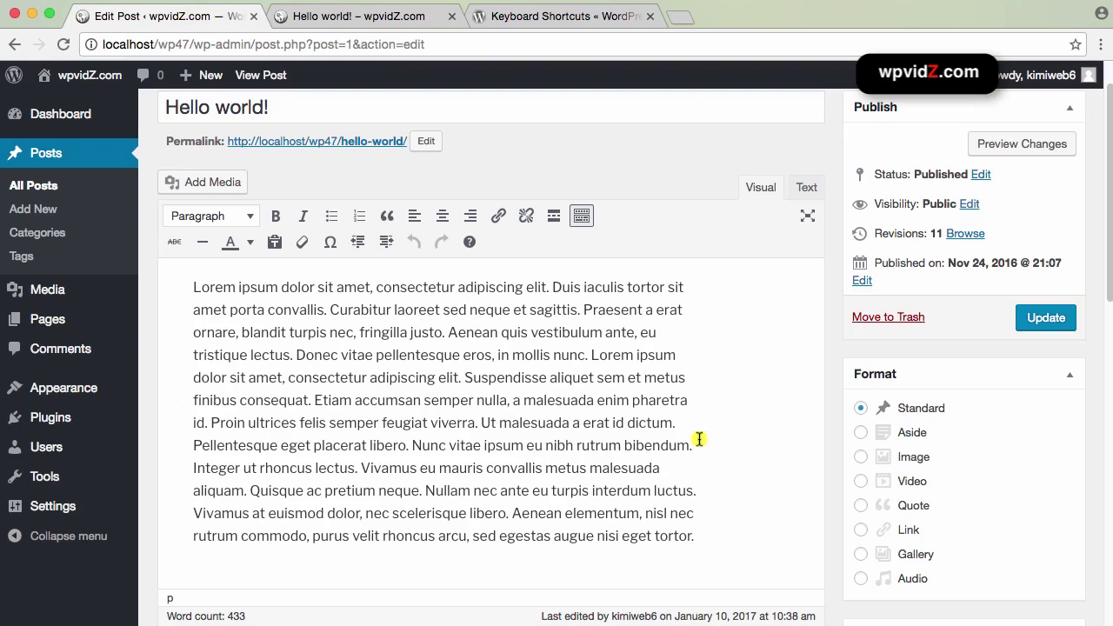
pyautogui.click(468, 248)
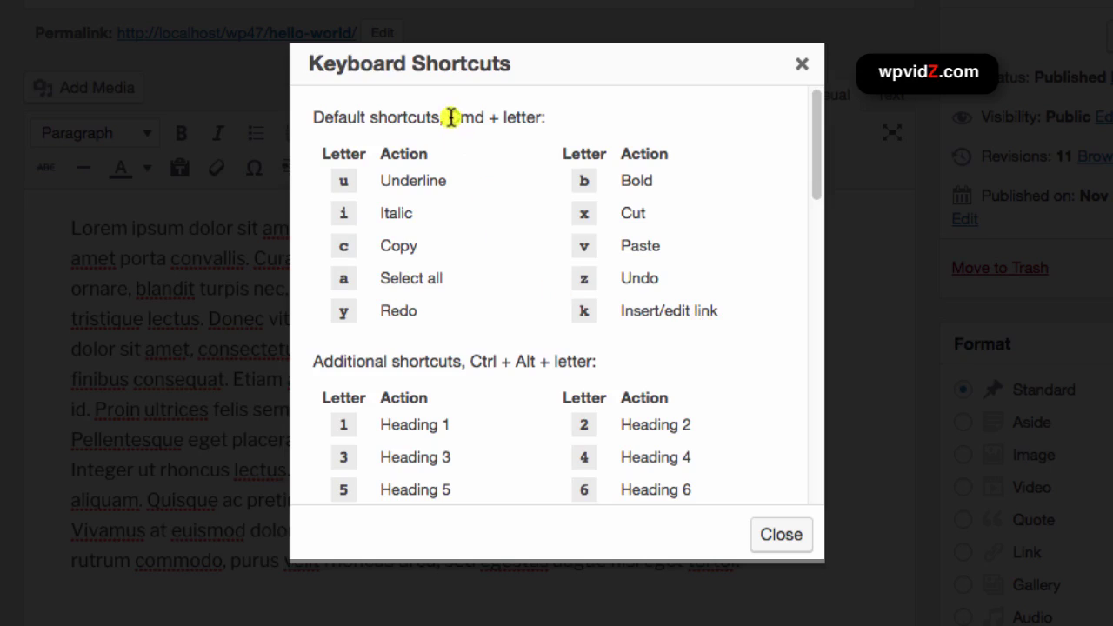
pyautogui.moveTo(448, 116); pyautogui.dragTo(541, 118)
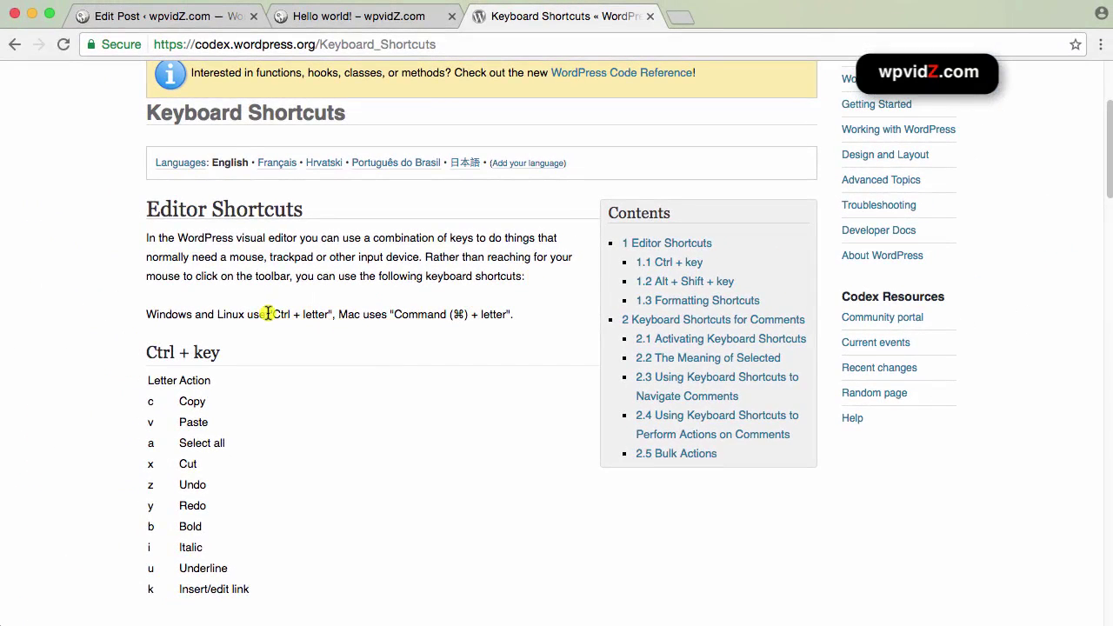
# Examine the "Ctrl + letter" and Alt + Shift + key combinations on the Codex page, and close that page.
pyautogui.moveTo(270, 314); pyautogui.dragTo(330, 314)
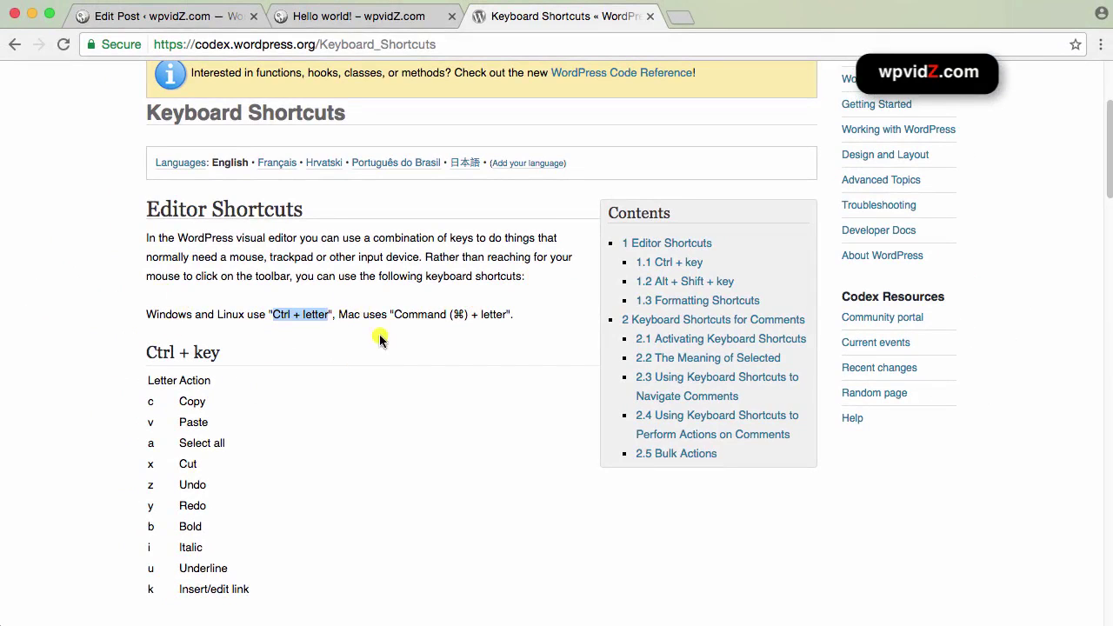
pyautogui.scroll(-5, 434, 352)
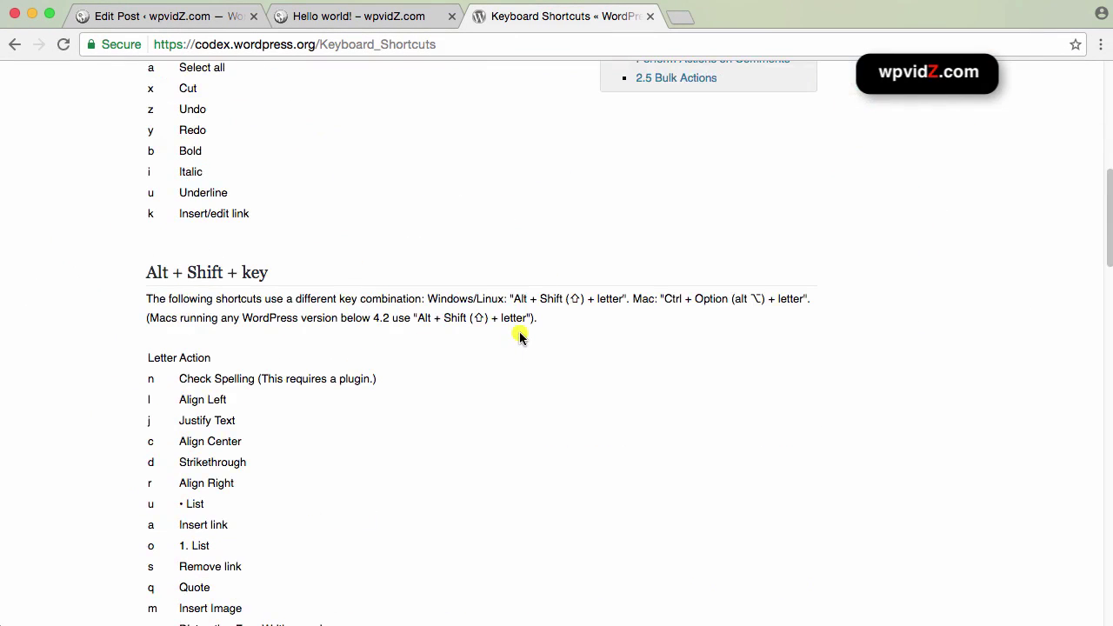
pyautogui.scroll(7, 519, 335)
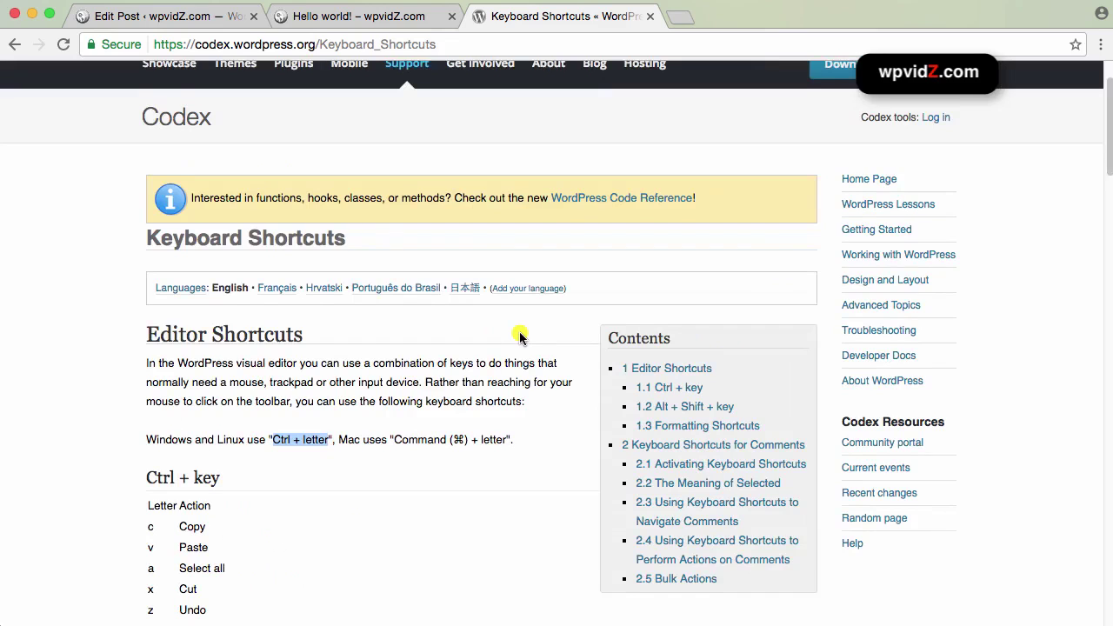
pyautogui.click(650, 17)
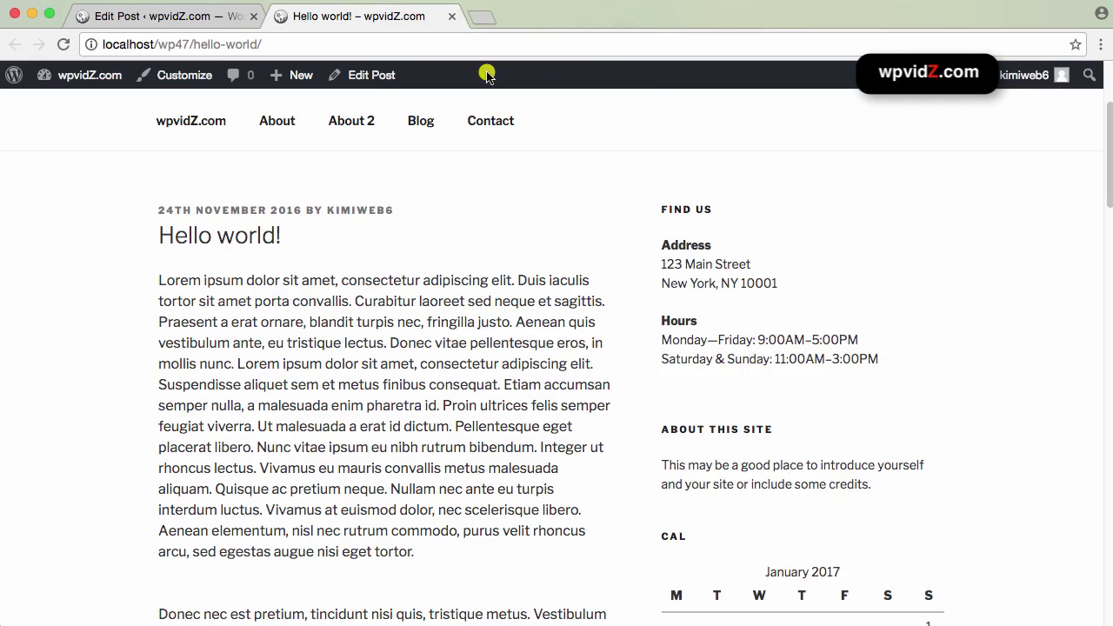
# Review the default and additional shortcut lists in the post editor's keyboard shortcuts help, and dismiss it.
pyautogui.click(158, 16)
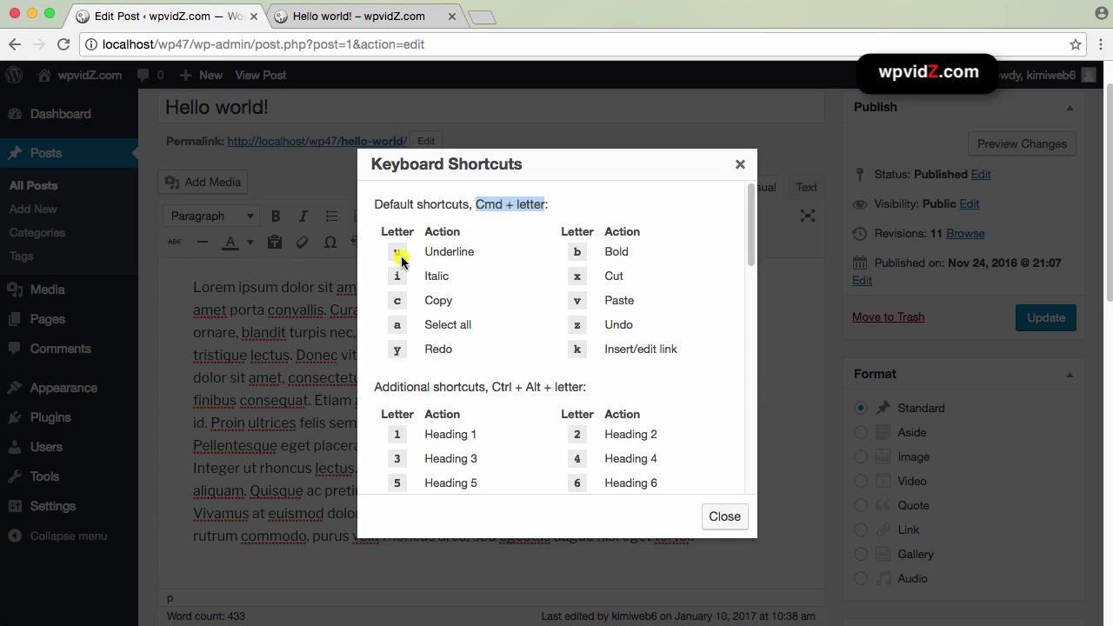
pyautogui.scroll(-2, 590, 313)
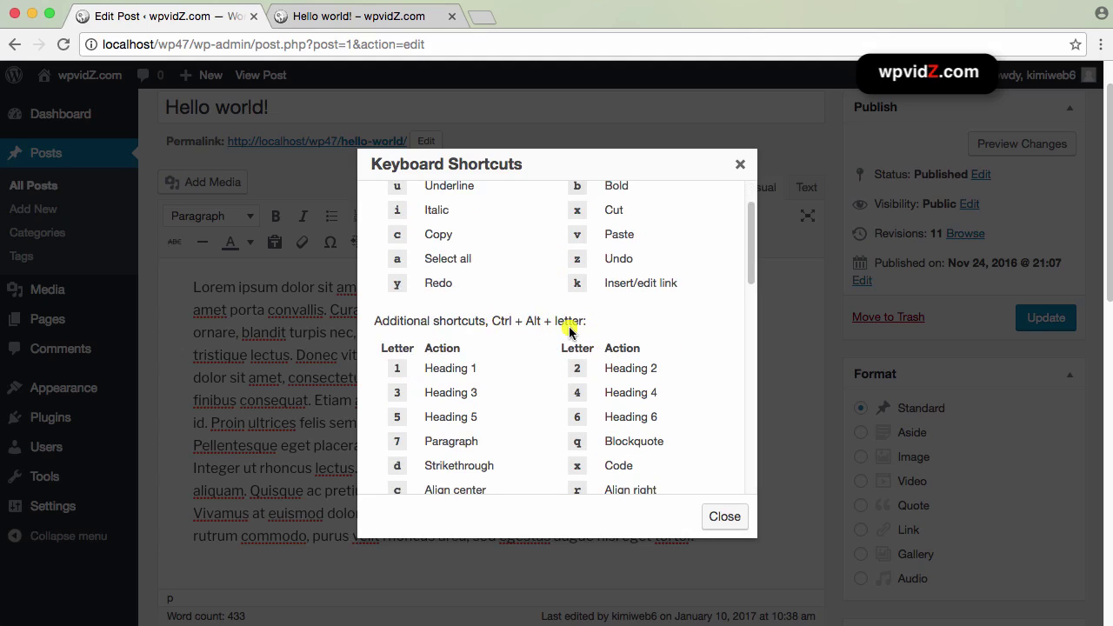
pyautogui.scroll(-1, 502, 420)
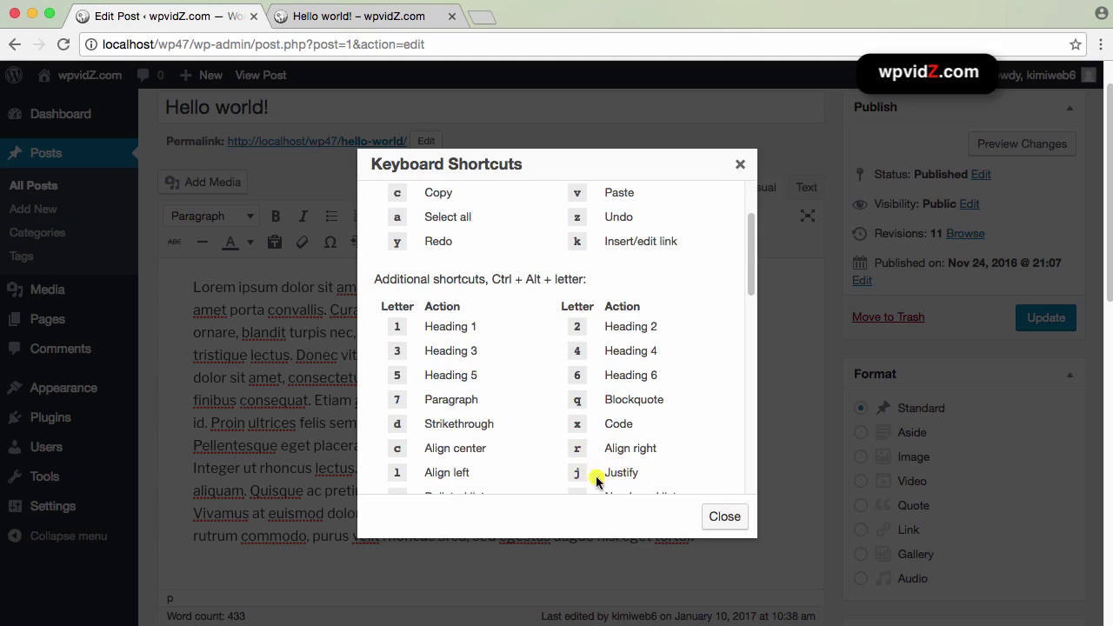
pyautogui.scroll(-1, 653, 311)
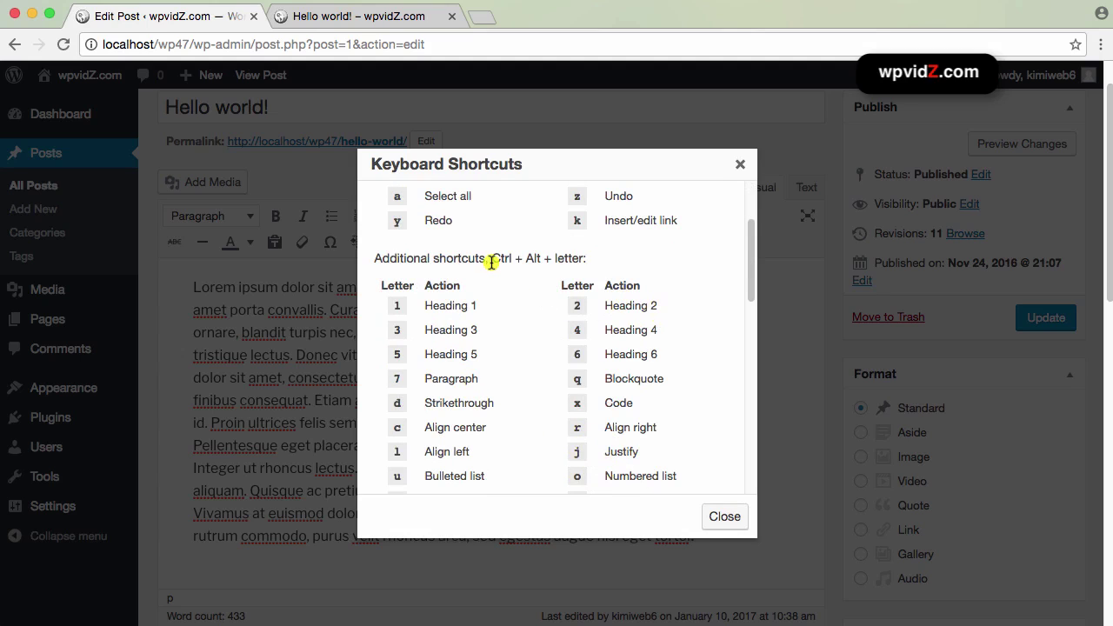
pyautogui.scroll(5, 562, 286)
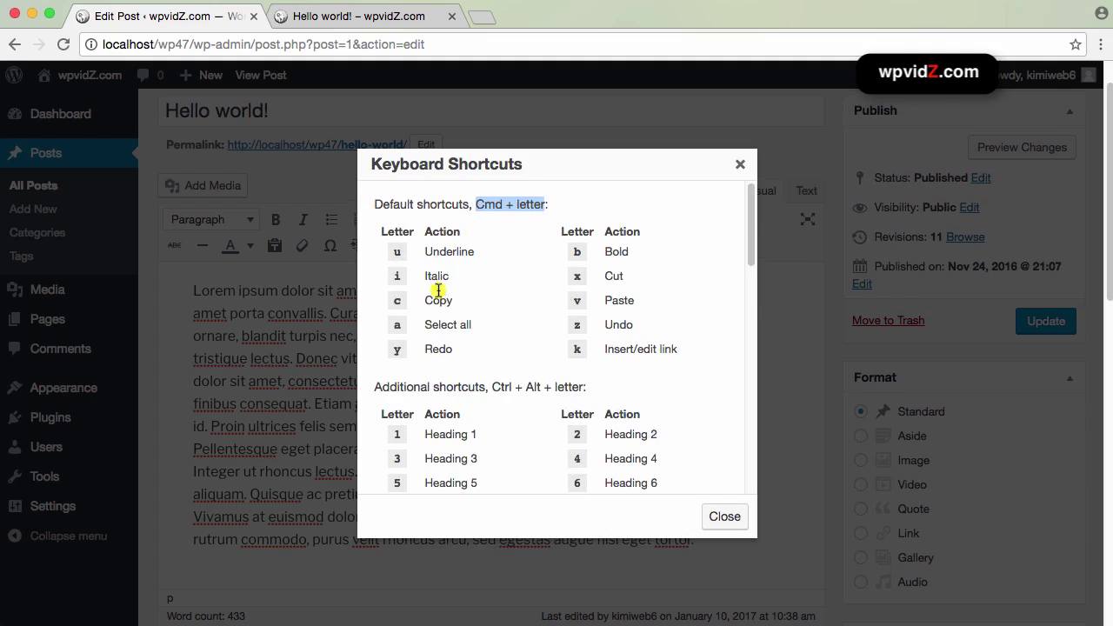
pyautogui.scroll(-1, 596, 359)
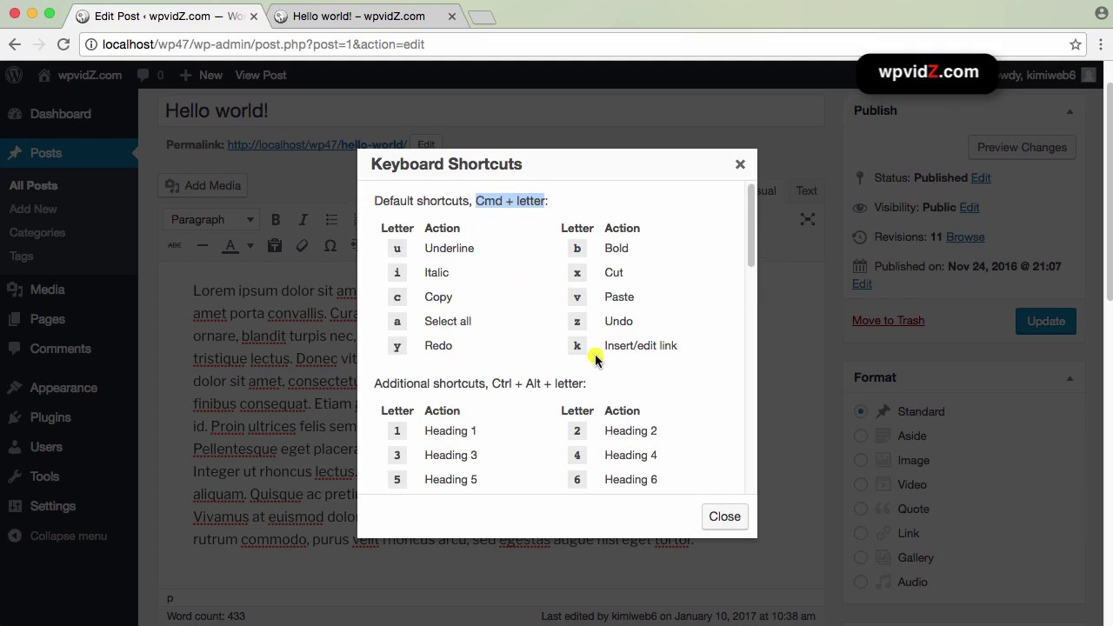
pyautogui.scroll(-3, 595, 359)
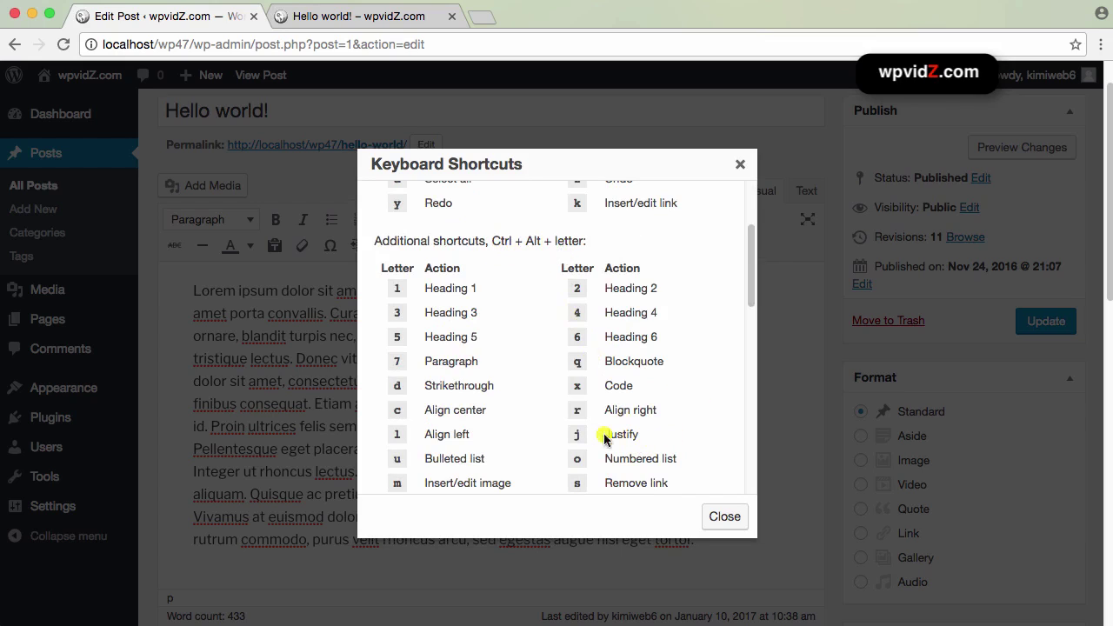
pyautogui.click(726, 516)
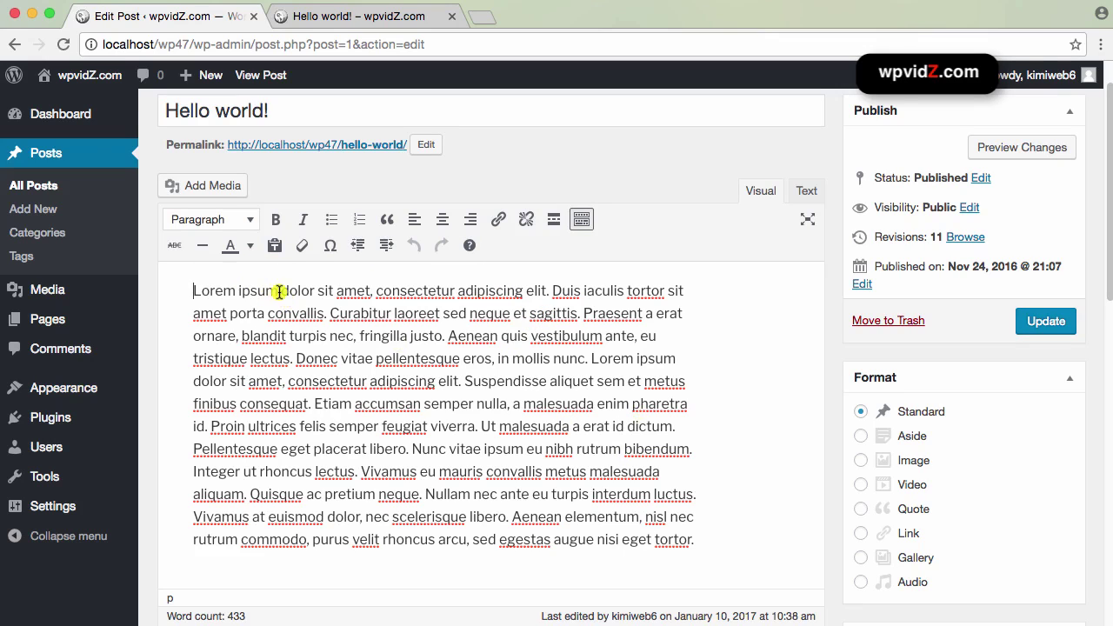
# Underline the words "Lorem ipsum" at the start of the post's first paragraph.
pyautogui.moveTo(279, 289); pyautogui.dragTo(211, 287)
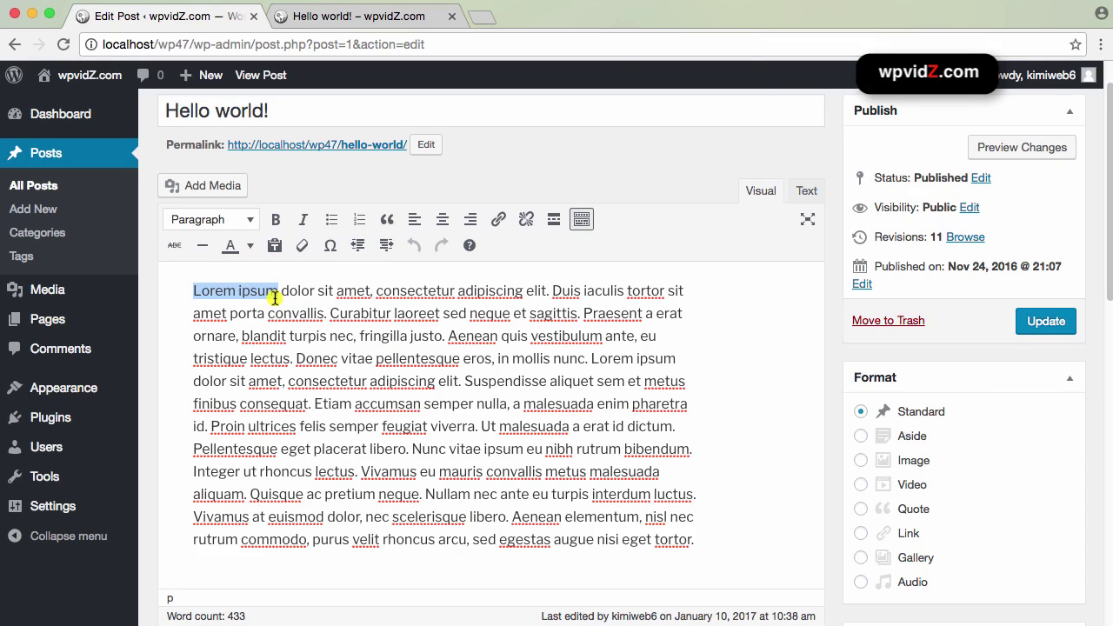
pyautogui.press('super+u')
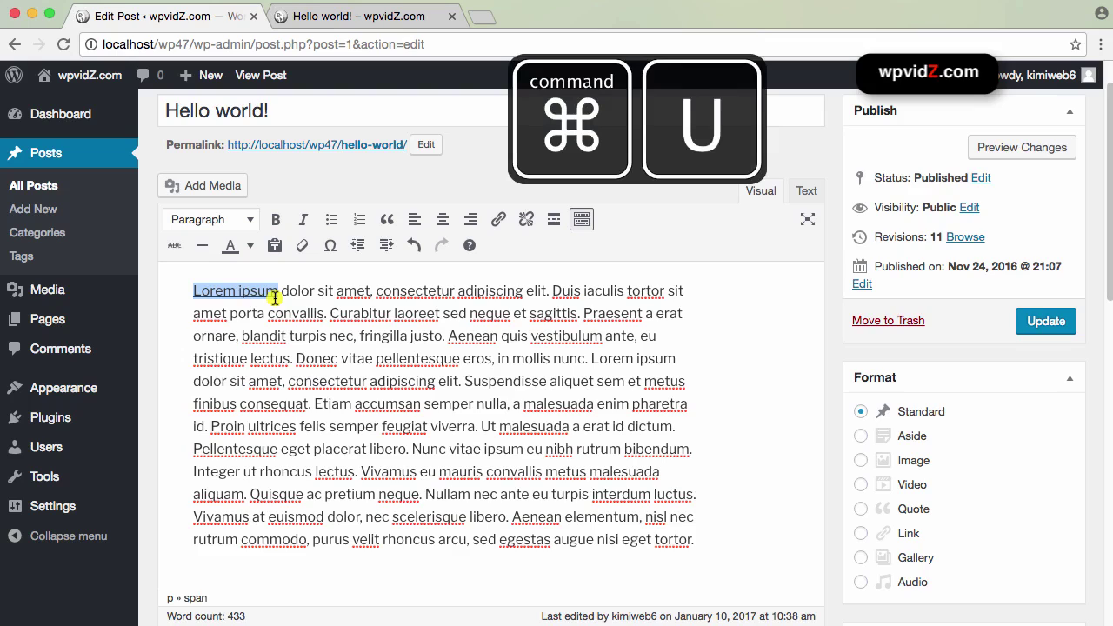
pyautogui.click(319, 299)
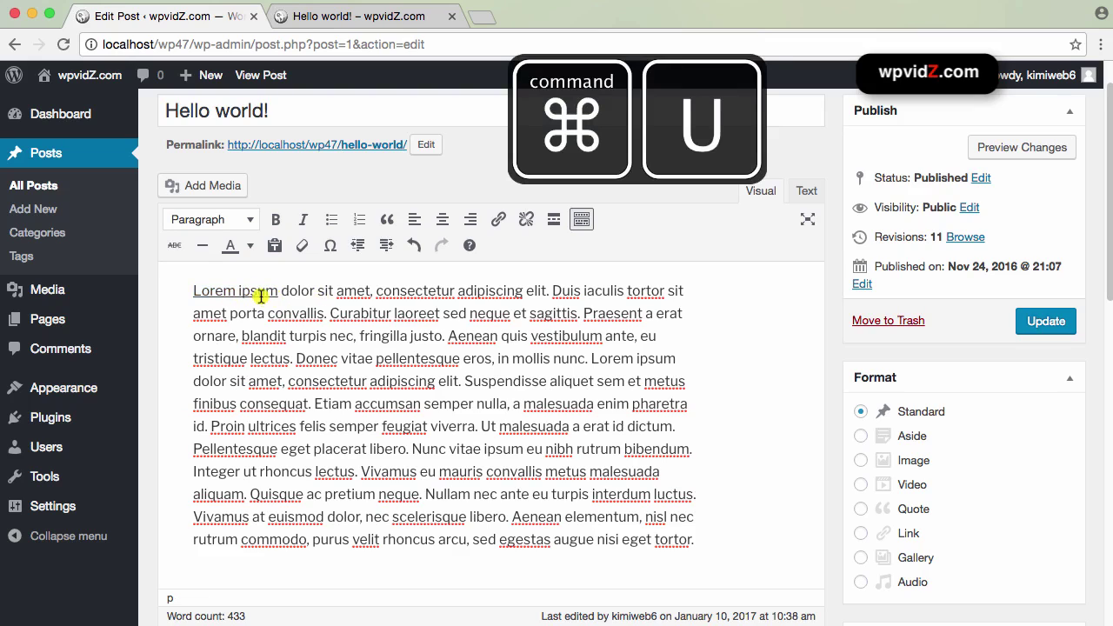
# Preview the post changes, check the opening words "Lorem ipsum", and return to the editor.
pyautogui.click(1047, 148)
pyautogui.scroll(-2, 607, 165)
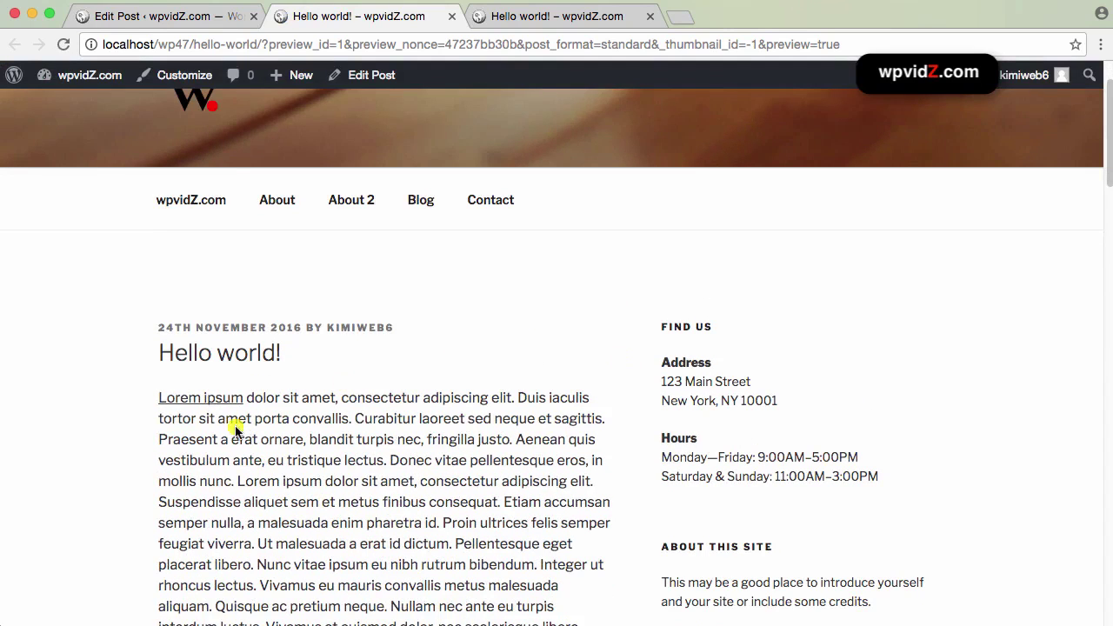
pyautogui.moveTo(243, 398); pyautogui.dragTo(145, 397)
pyautogui.click(305, 379)
pyautogui.click(207, 17)
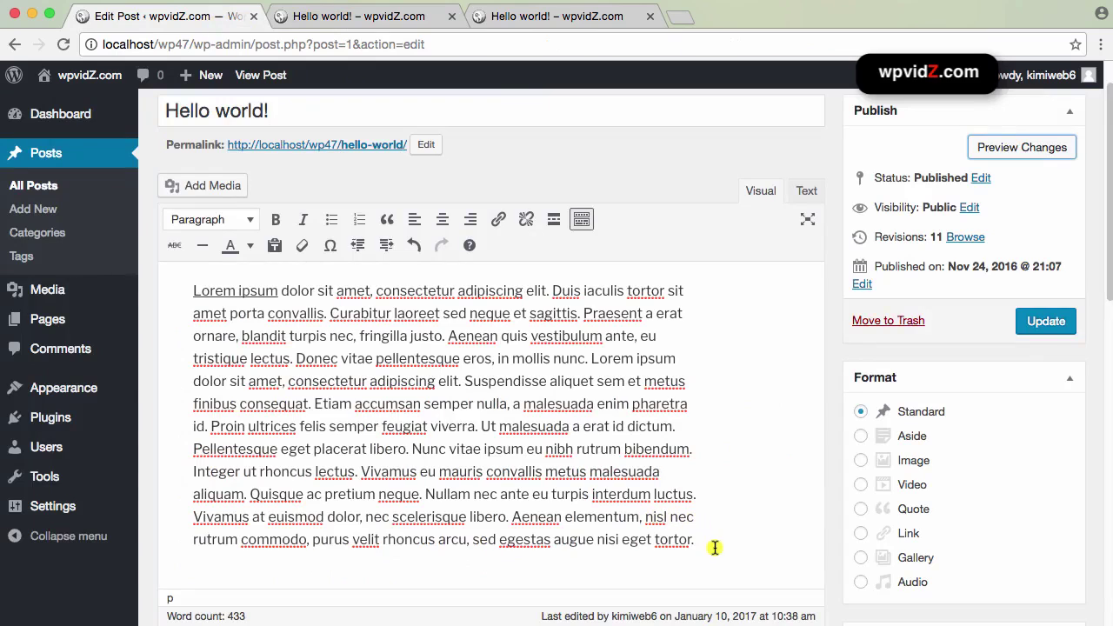
# Remove the underline from the words "Lorem ipsum" in the first paragraph.
pyautogui.keyDown('shift'); pyautogui.click(274, 293); pyautogui.keyUp('shift')
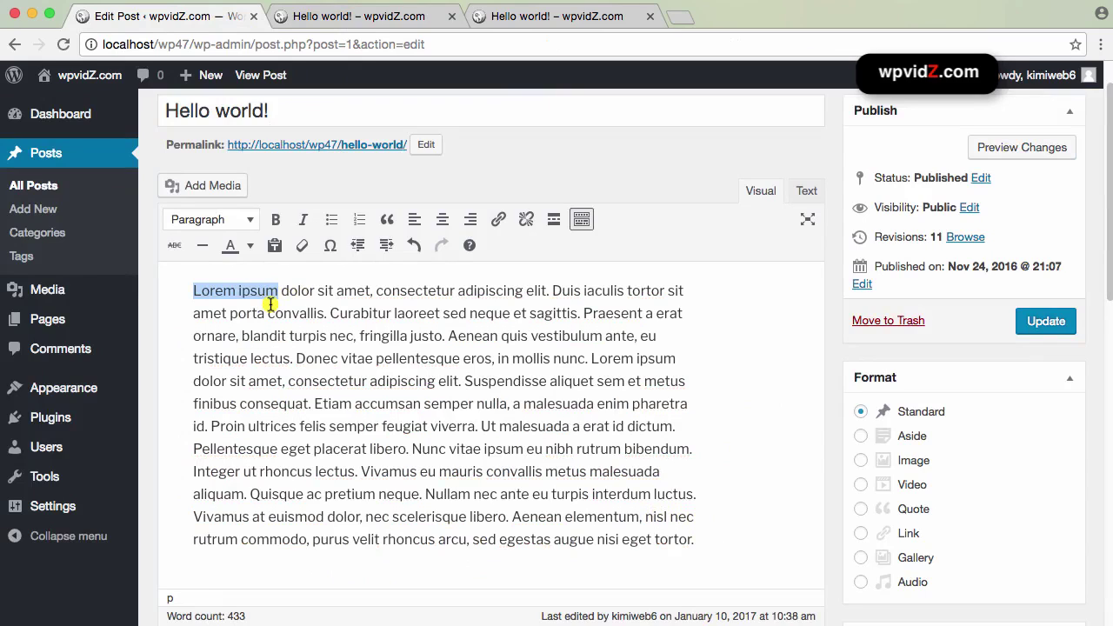
pyautogui.click(389, 336)
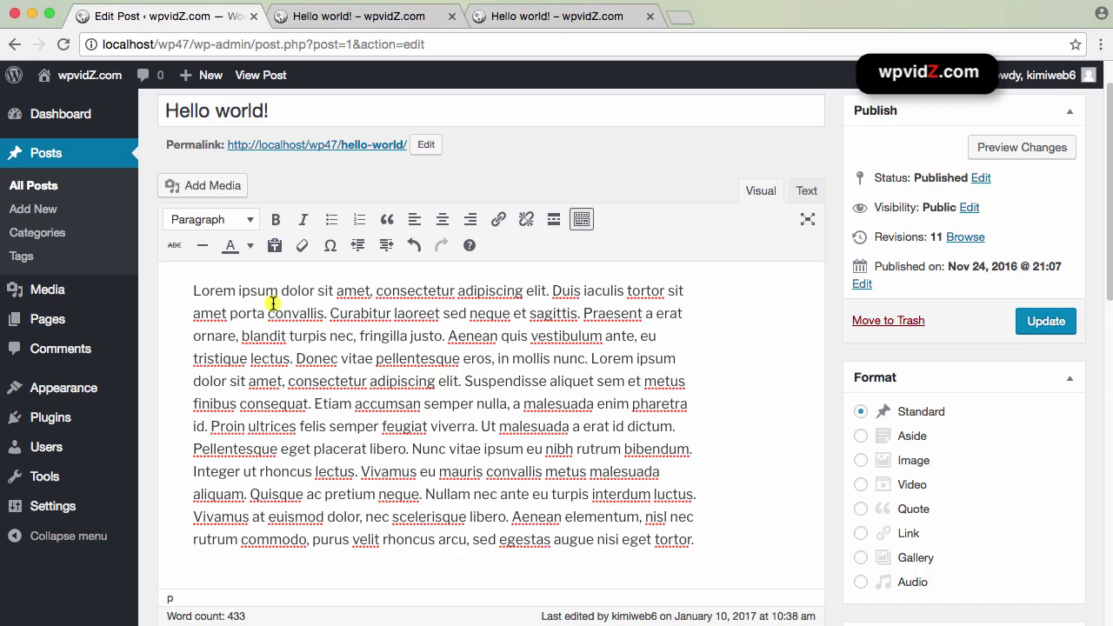
# Justify the whole first paragraph of the Hello world! post.
pyautogui.moveTo(719, 542); pyautogui.dragTo(193, 290)
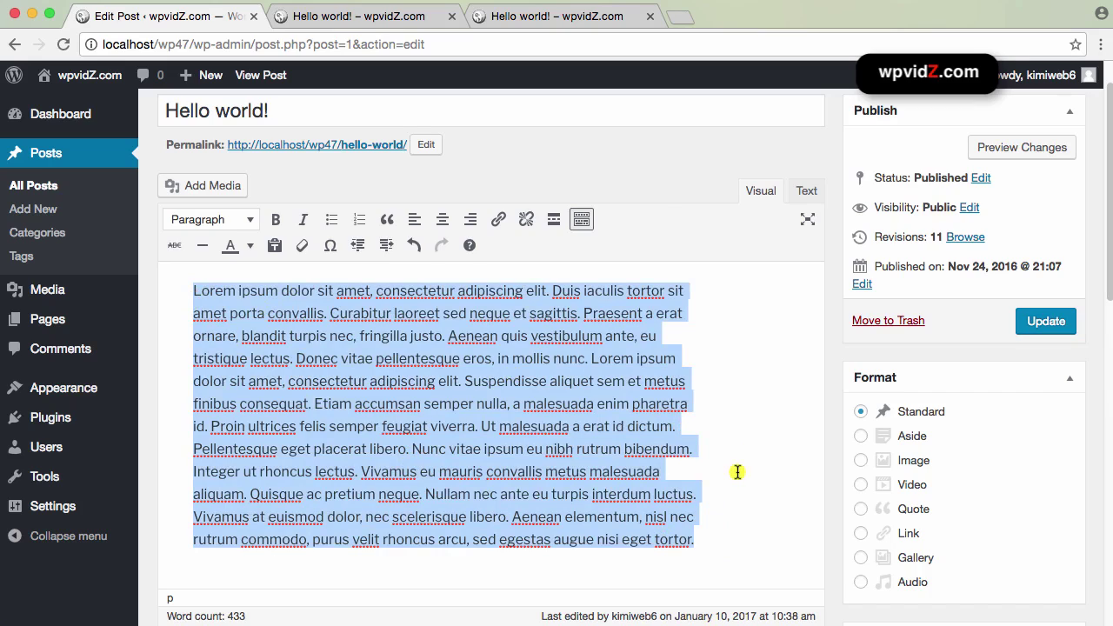
pyautogui.hotkey('ctrl', 'alt', 'j')
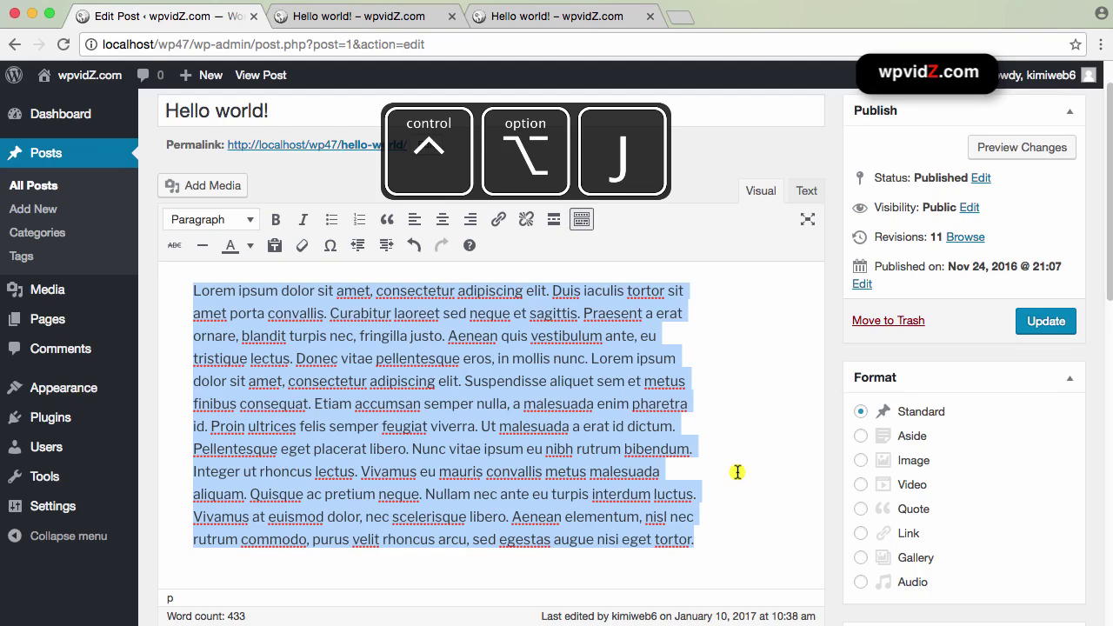
pyautogui.hotkey('ctrl', 'alt', 'j')
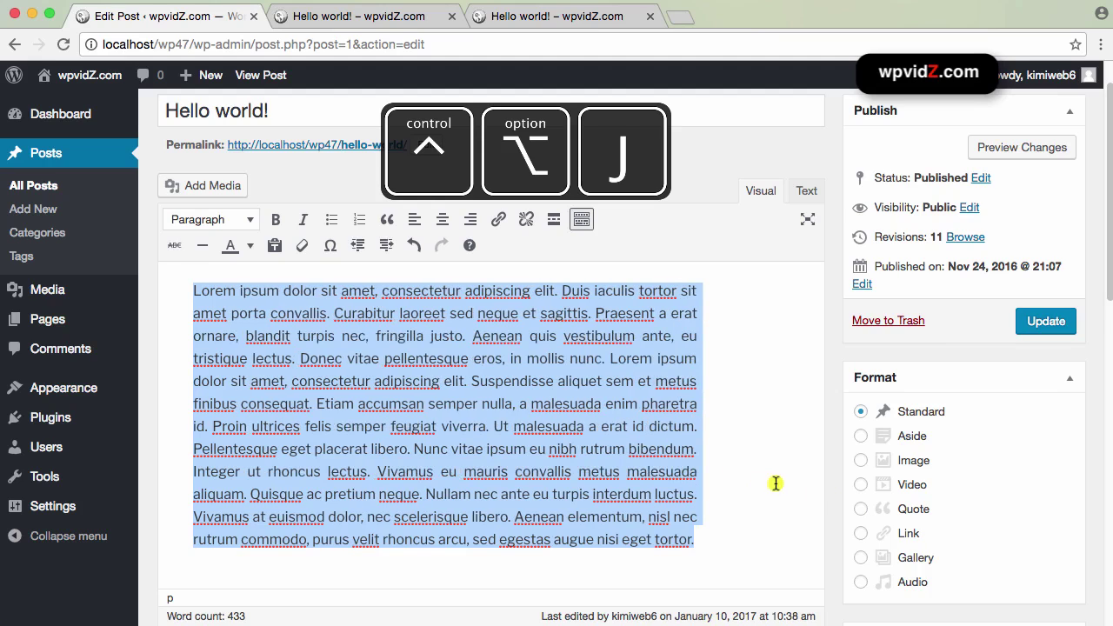
pyautogui.click(717, 432)
# Preview the post changes, check the first paragraph's alignment, and close the preview.
pyautogui.click(1024, 153)
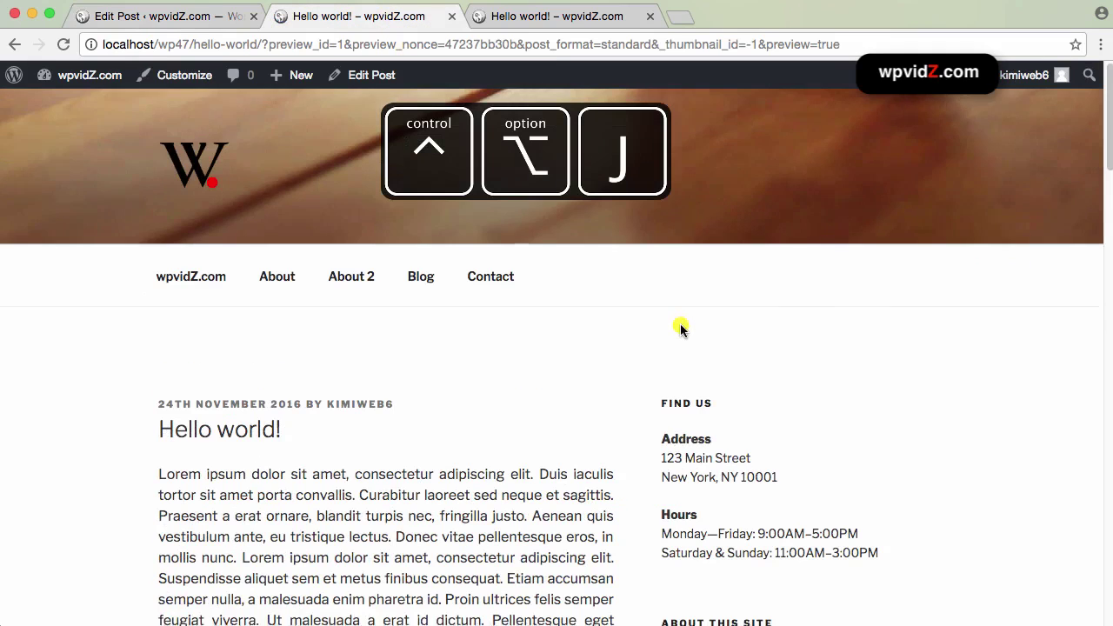
pyautogui.scroll(-2, 678, 325)
pyautogui.scroll(-1, 623, 432)
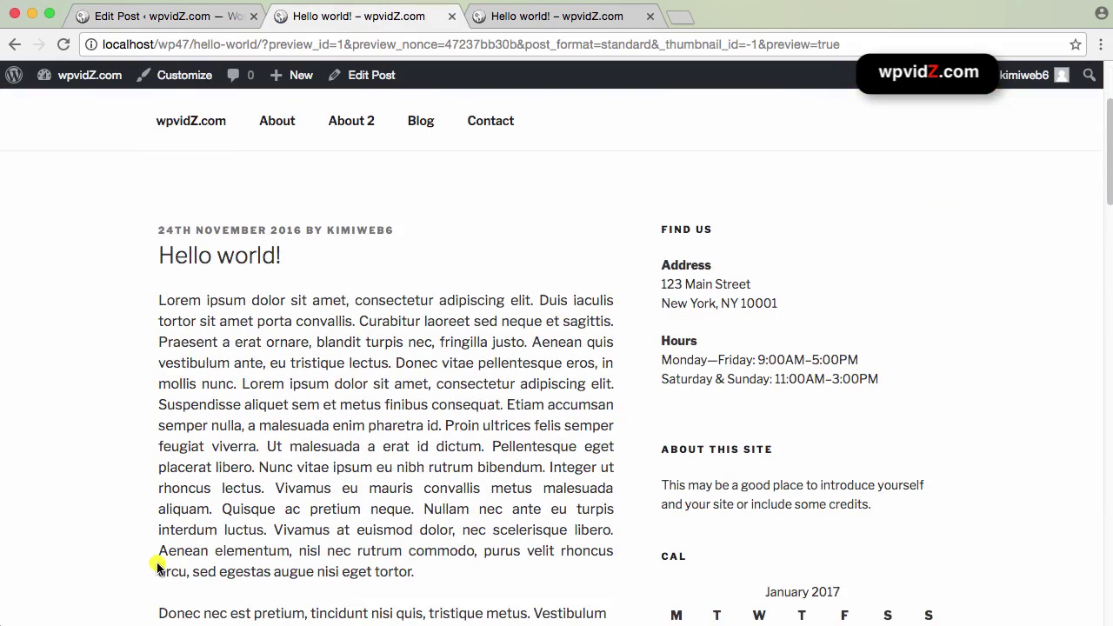
pyautogui.click(451, 17)
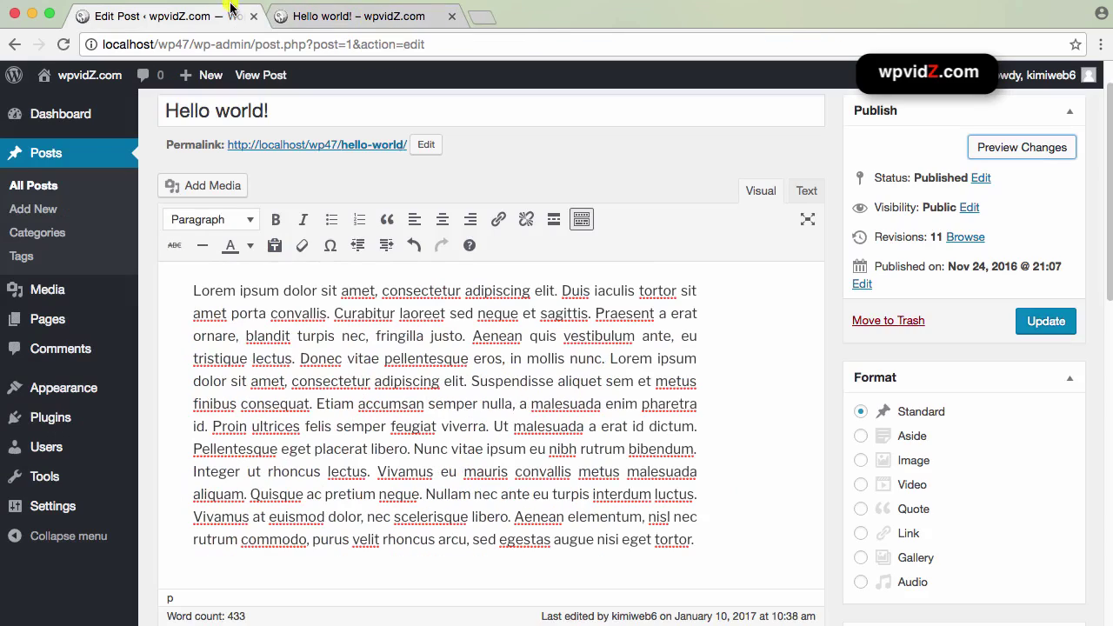
# Update the Hello world! post, and remove the justified alignment from the whole first paragraph.
pyautogui.click(1052, 322)
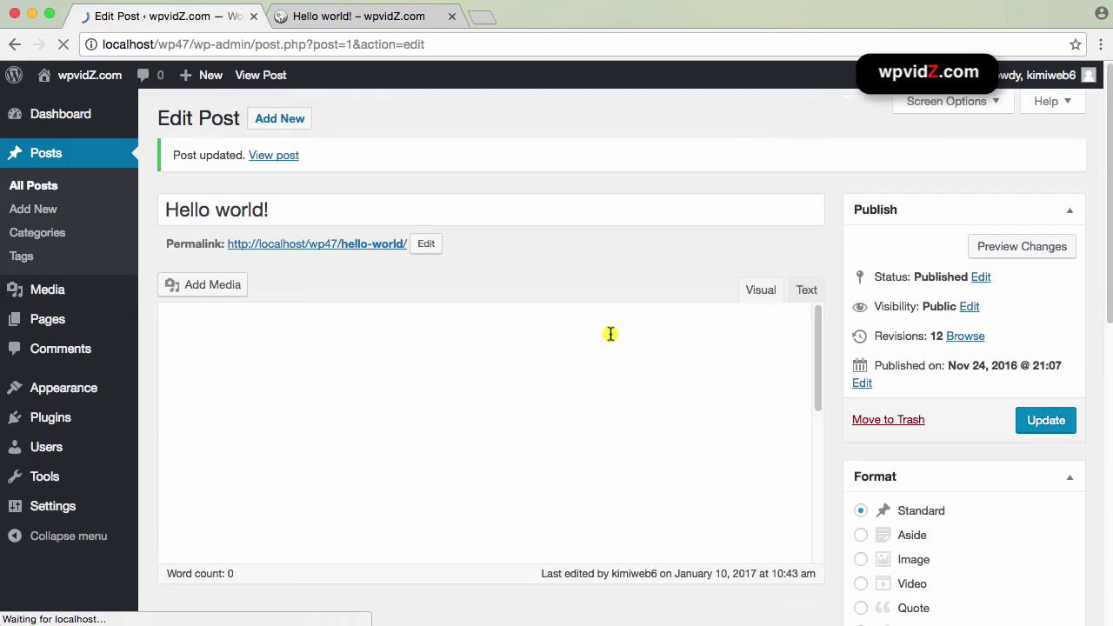
pyautogui.scroll(-3, 784, 408)
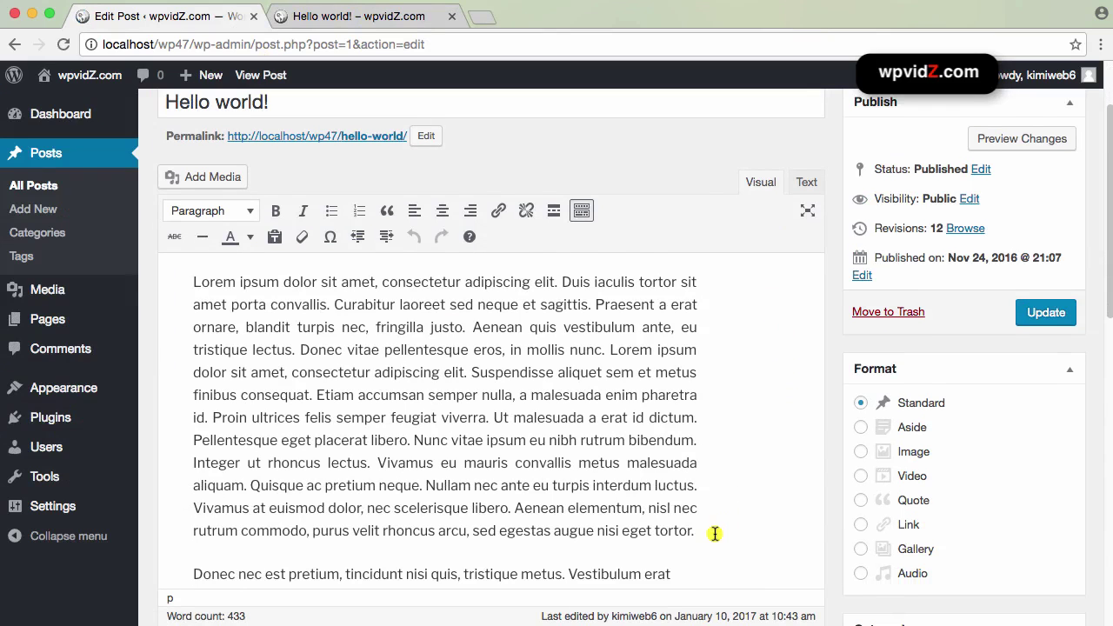
pyautogui.moveTo(715, 532); pyautogui.dragTo(178, 277)
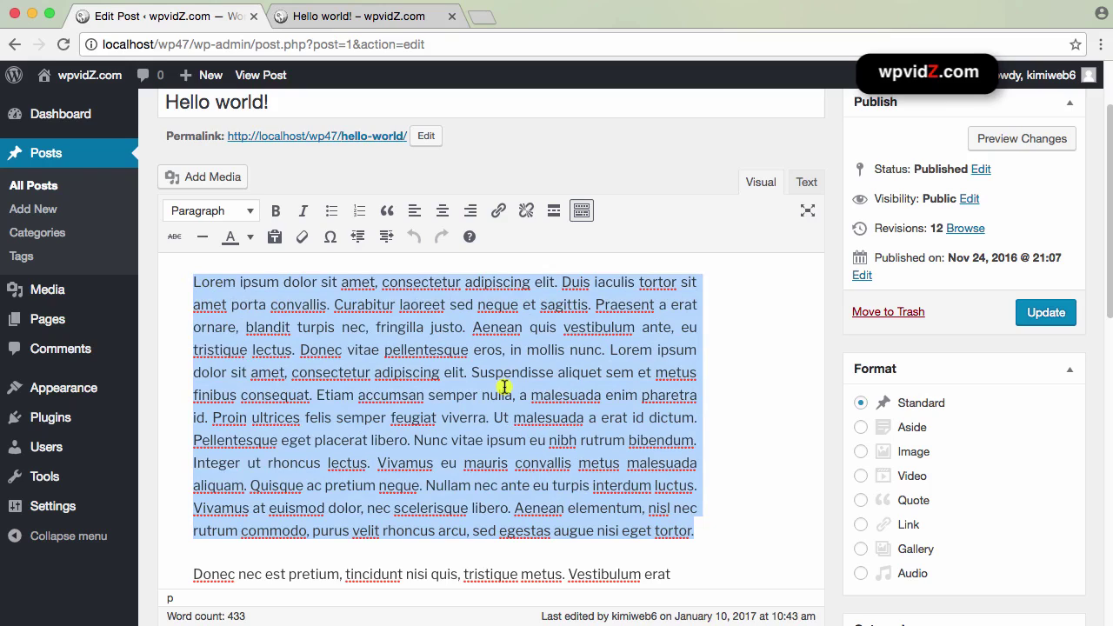
pyautogui.hotkey('ctrl', 'alt', 'j')
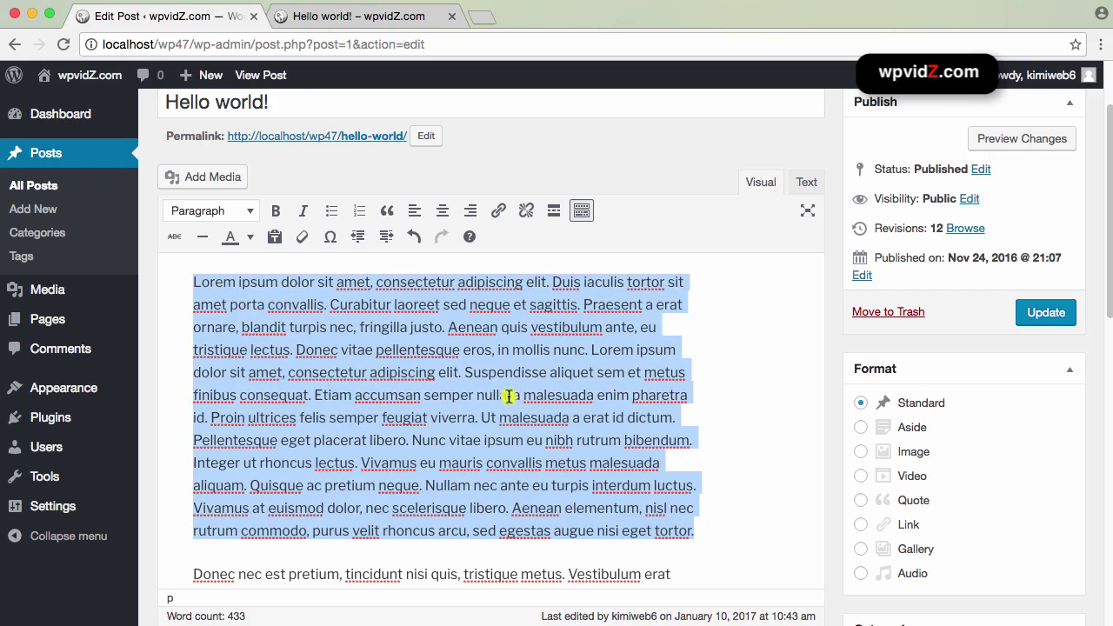
pyautogui.click(712, 380)
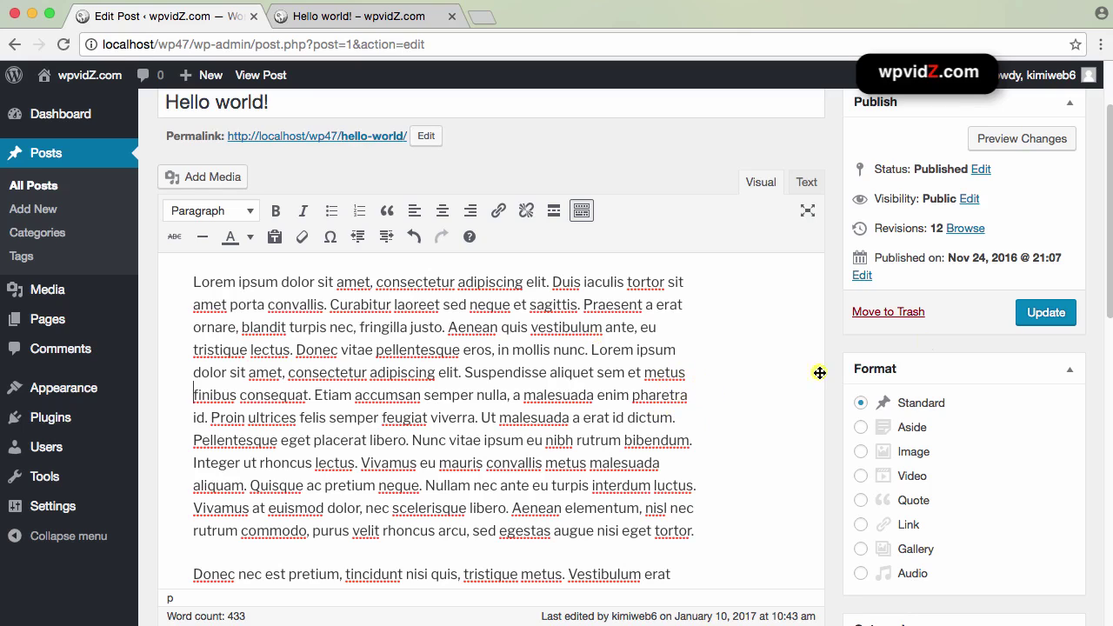
# Update the post, reload the published Hello world! page, and check the first paragraph's alignment.
pyautogui.click(1026, 314)
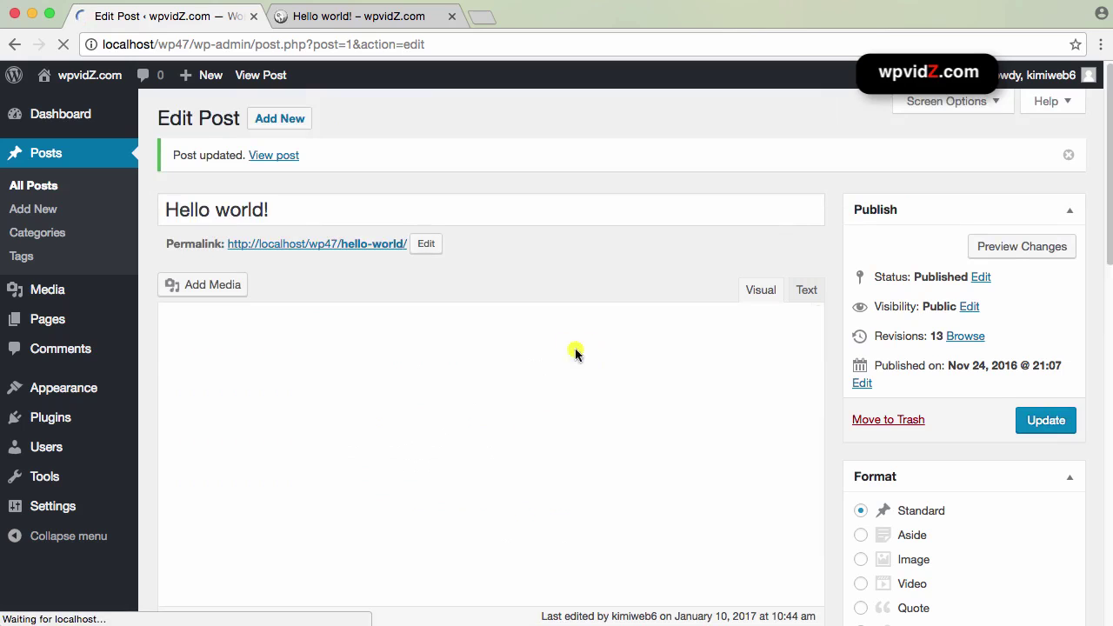
pyautogui.click(300, 15)
pyautogui.click(73, 45)
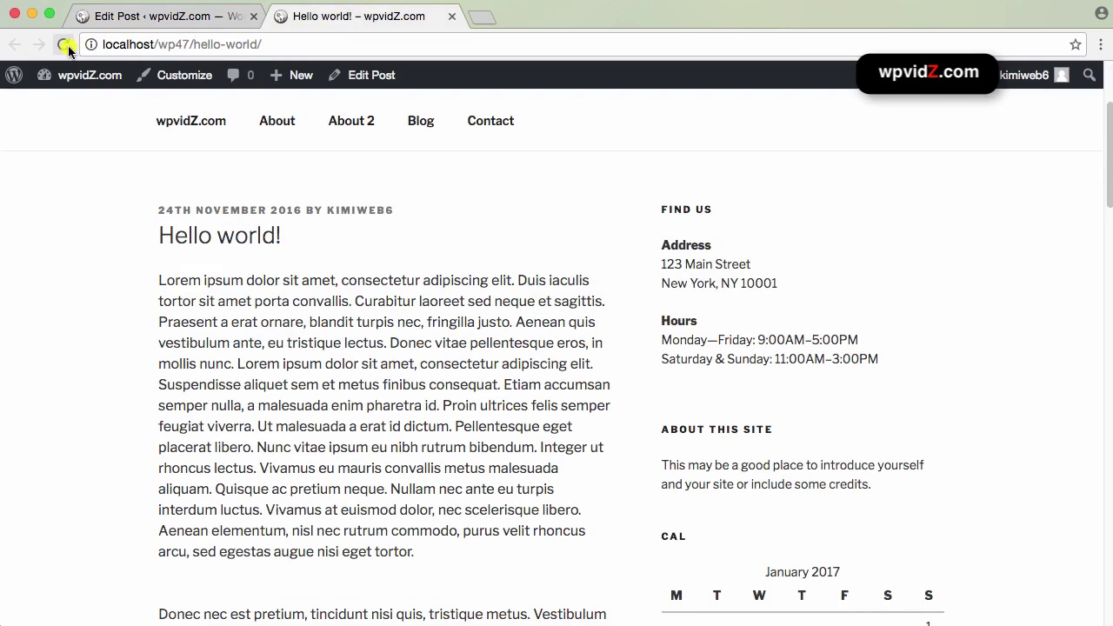
pyautogui.moveTo(596, 530); pyautogui.dragTo(129, 278)
pyautogui.click(400, 447)
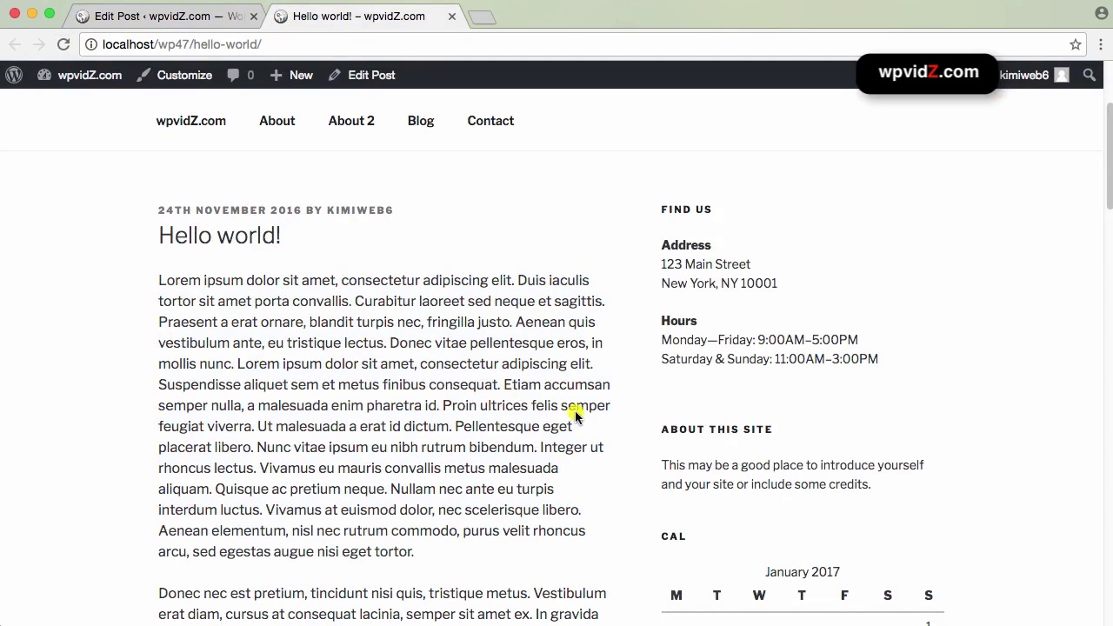
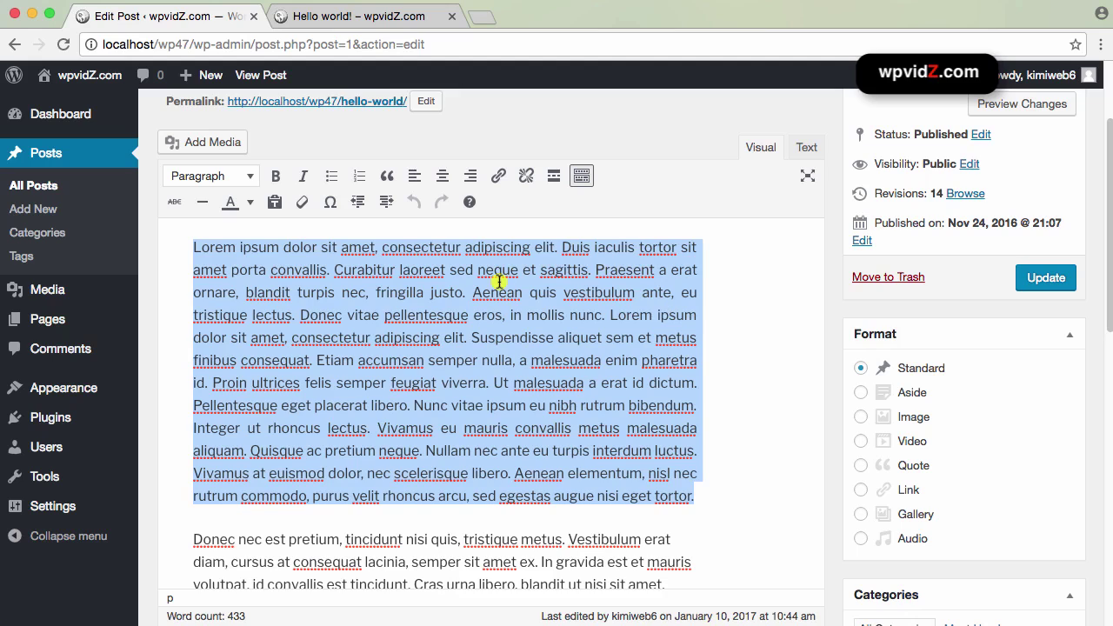
# Make the word "adipiscing" in the first line of the first paragraph bold.
pyautogui.doubleClick(499, 247)
pyautogui.click(276, 176)
pyautogui.click(526, 300)
pyautogui.click(490, 250)
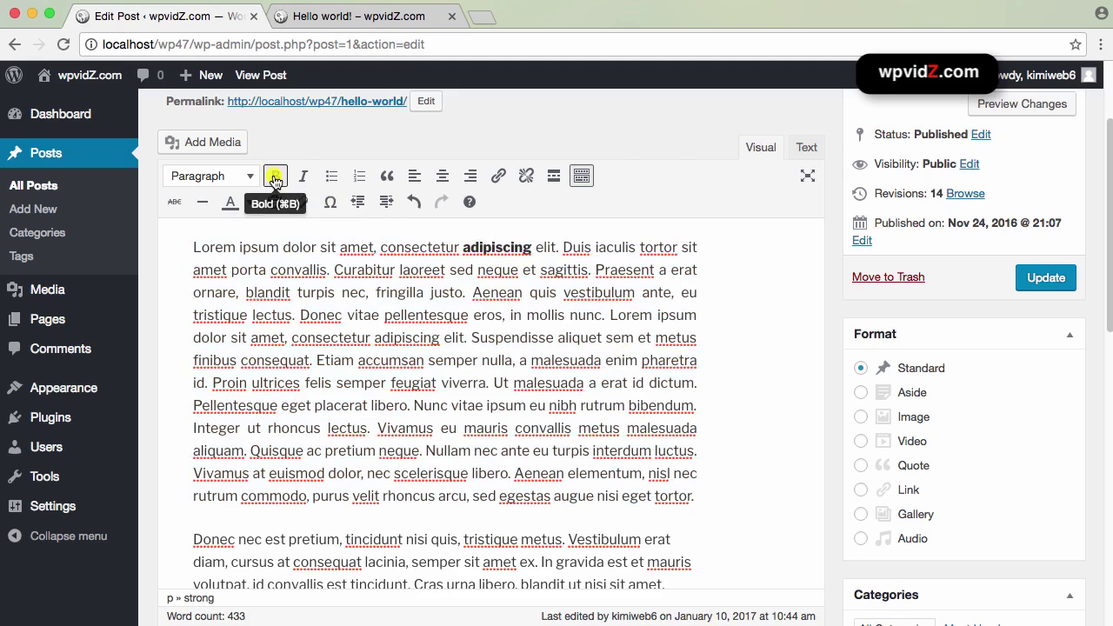
pyautogui.click(692, 311)
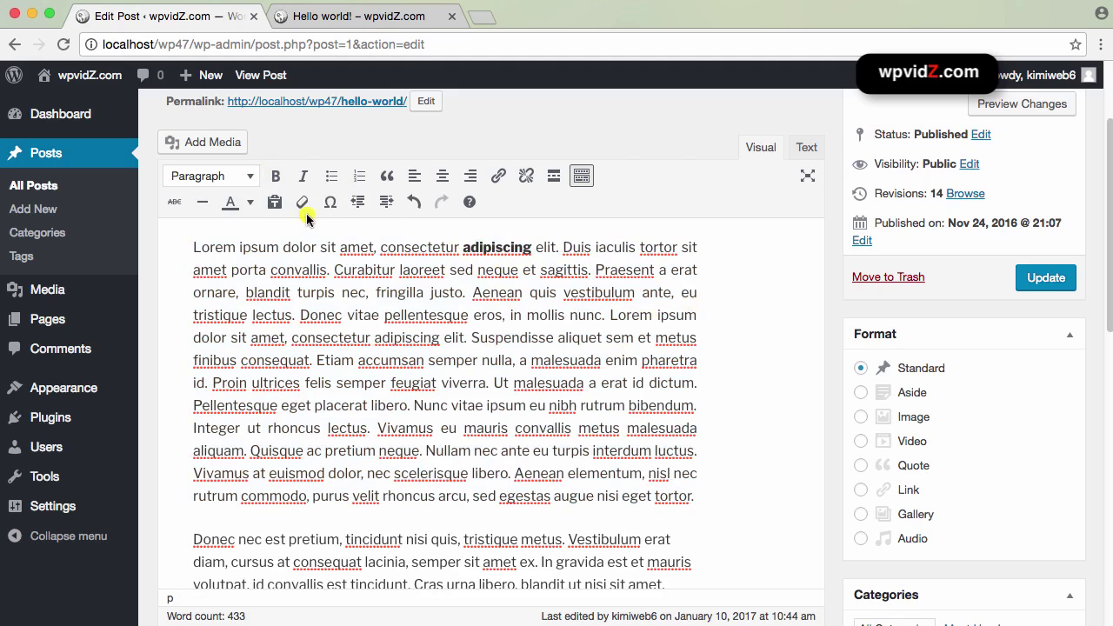
pyautogui.moveTo(696, 497); pyautogui.dragTo(188, 248)
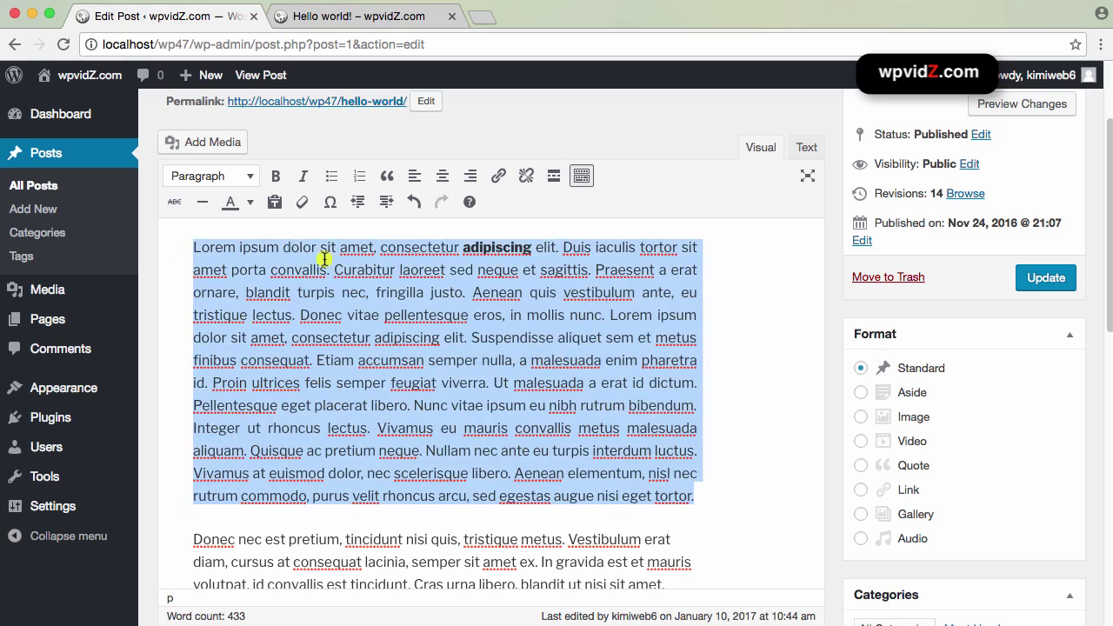
pyautogui.click(747, 359)
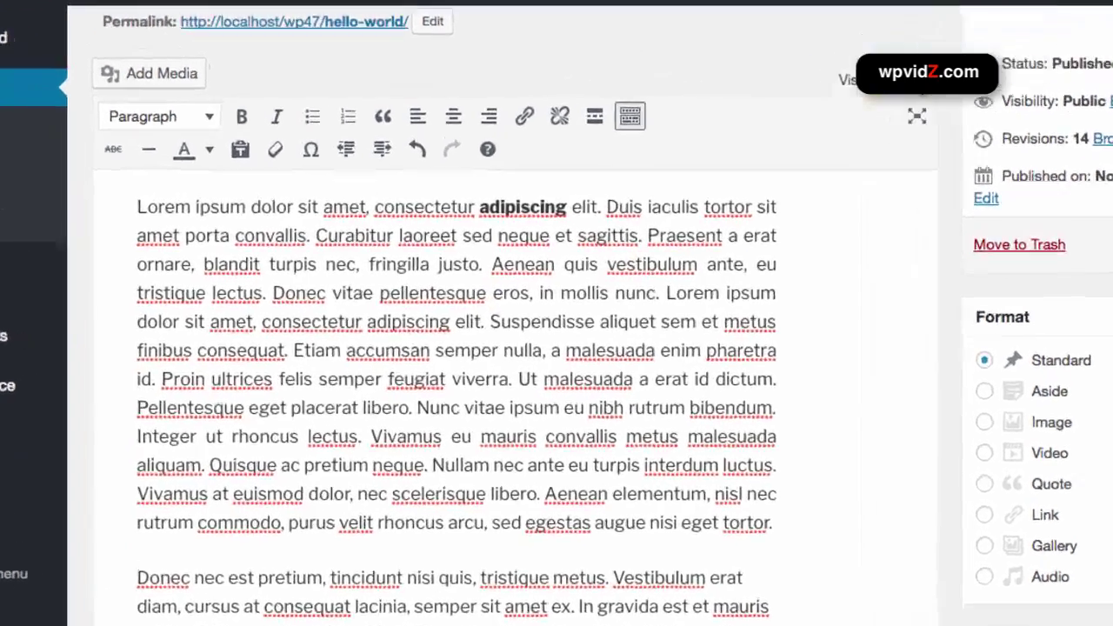
# Show the post's HTML code and examine the opening strong tag before "adipiscing".
pyautogui.click(808, 150)
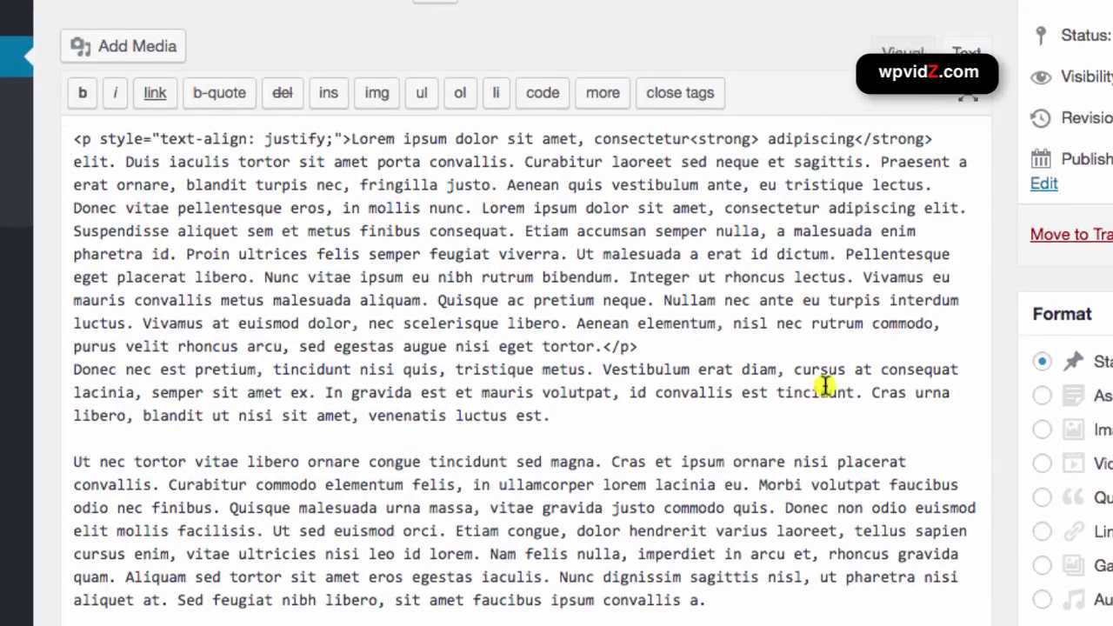
pyautogui.scroll(2, 824, 386)
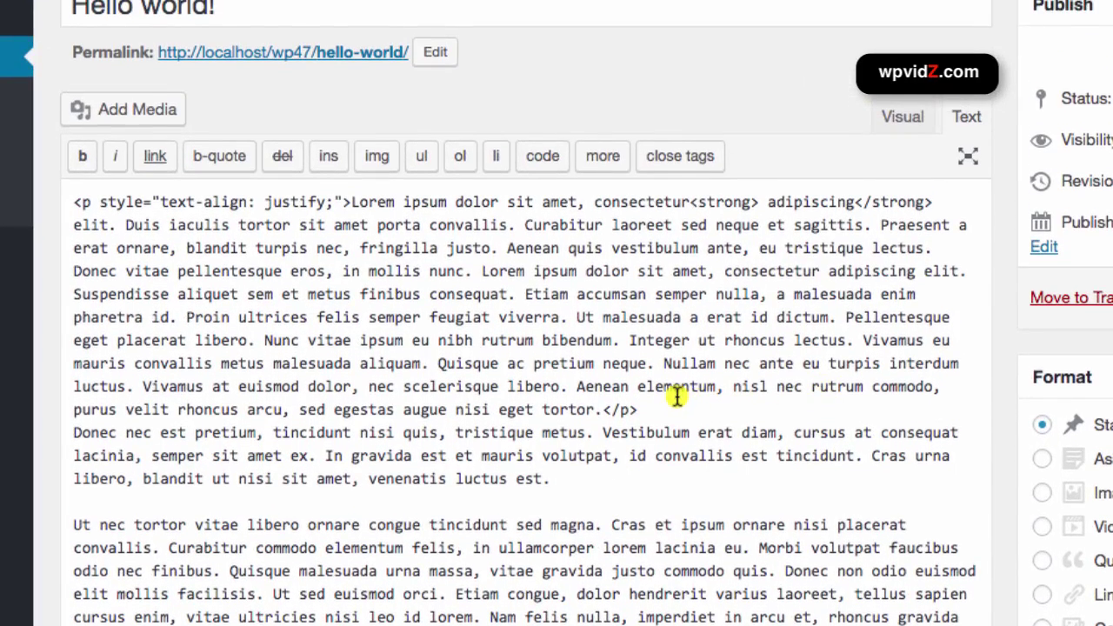
pyautogui.moveTo(758, 201); pyautogui.dragTo(689, 203)
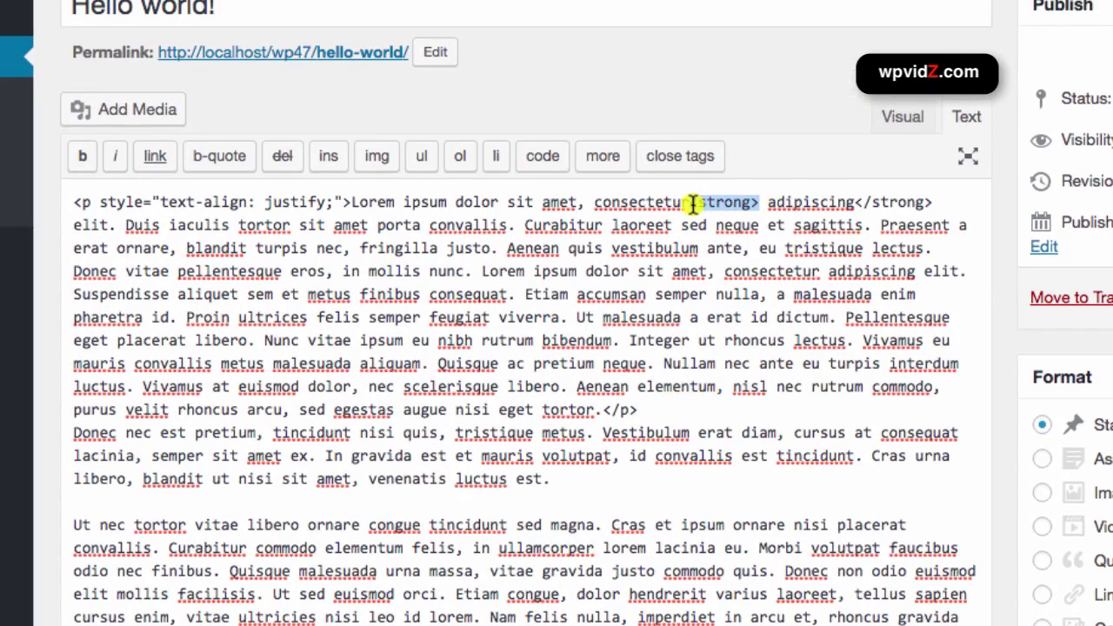
pyautogui.click(690, 411)
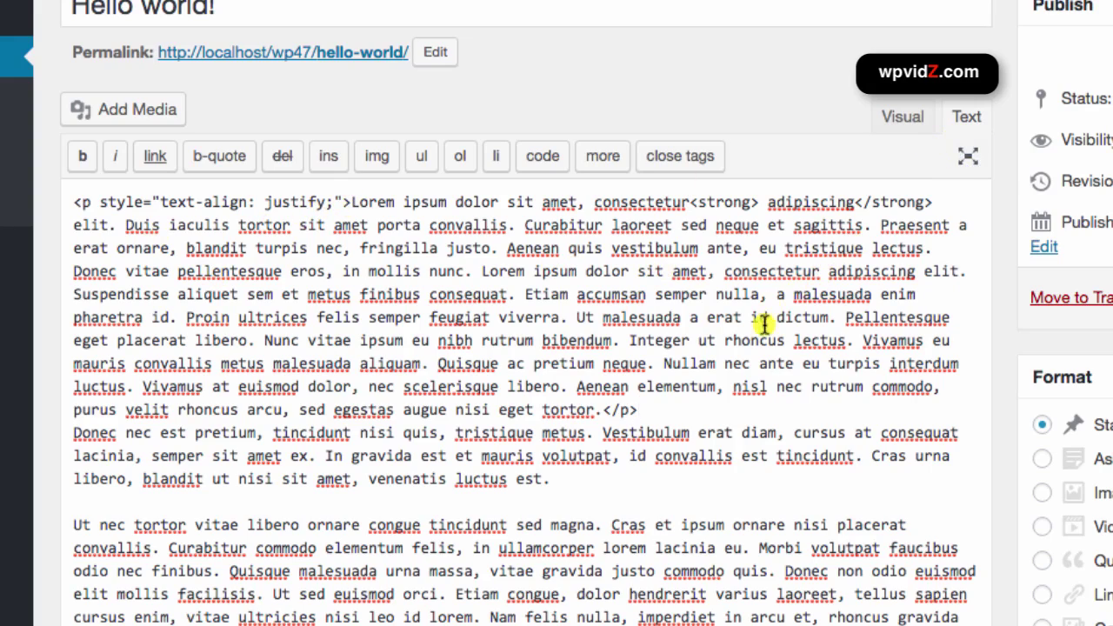
# Examine the first paragraph's opening p tag with its text-align: justify style and the closing tag after "tortor.".
pyautogui.moveTo(348, 202); pyautogui.dragTo(100, 206)
pyautogui.click(100, 203)
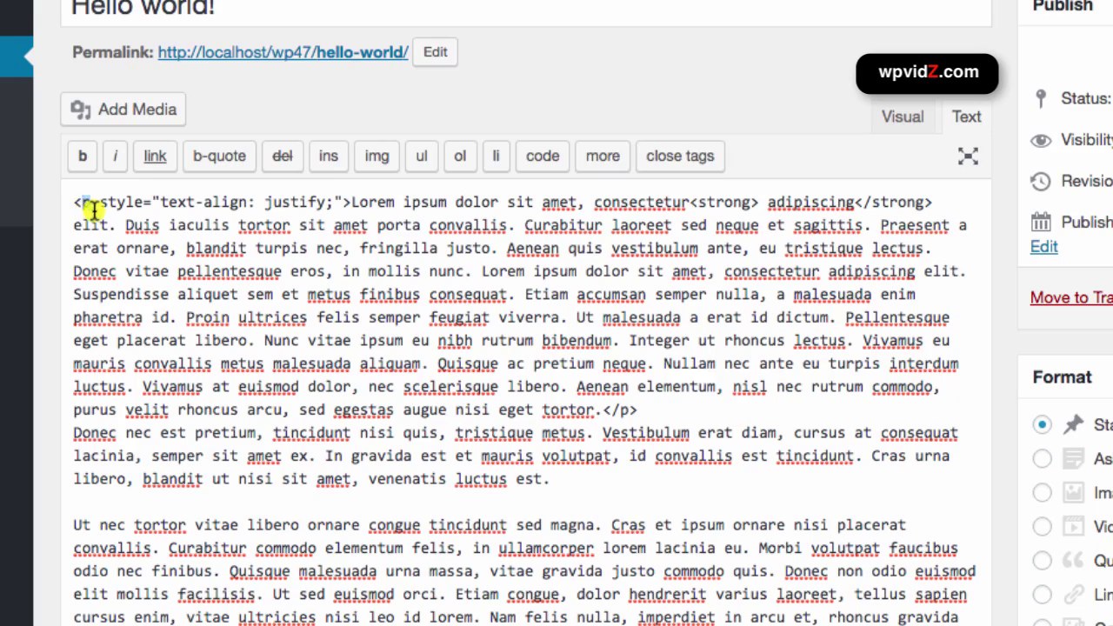
pyautogui.moveTo(101, 207); pyautogui.dragTo(339, 207)
pyautogui.click(340, 207)
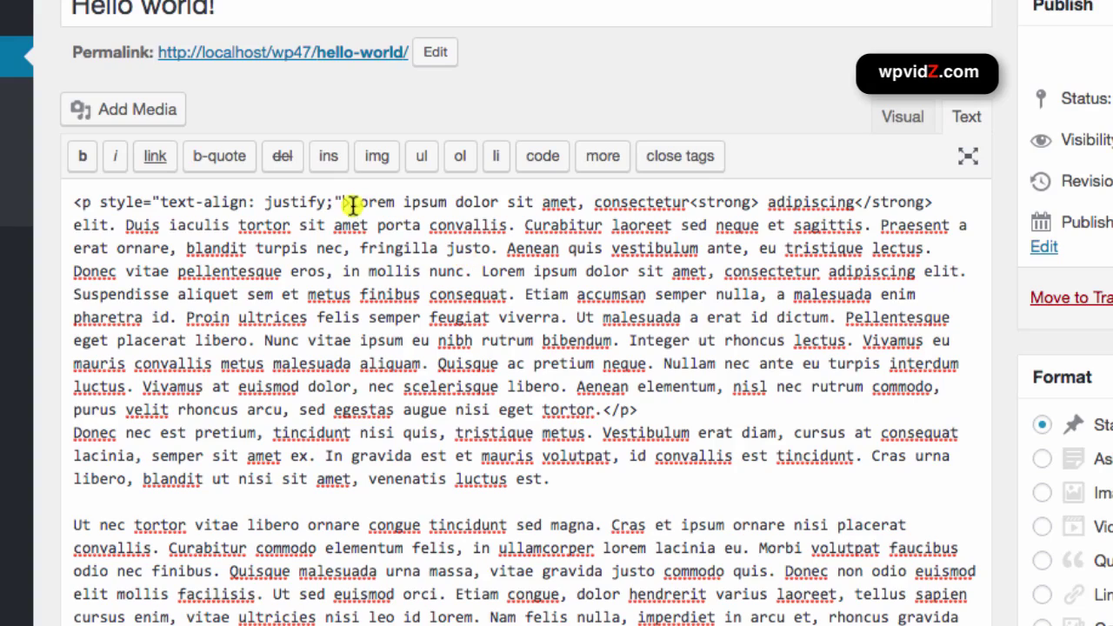
pyautogui.moveTo(346, 203)
pyautogui.mouseDown()
pyautogui.moveTo(74, 206)
pyautogui.moveTo(352, 205)
pyautogui.mouseUp()
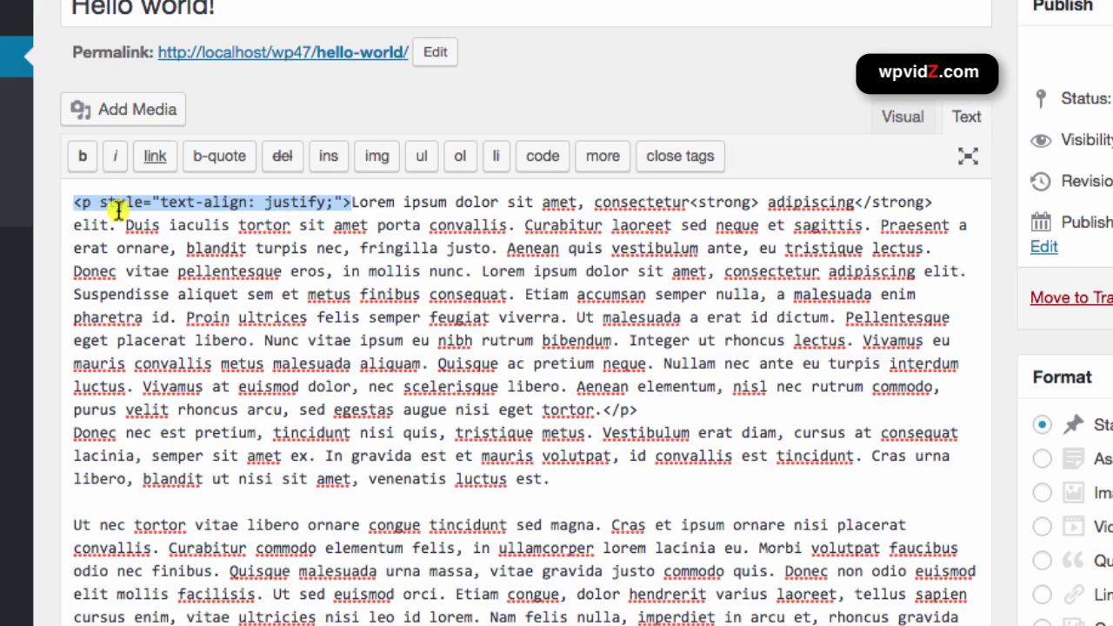
pyautogui.click(539, 474)
pyautogui.moveTo(602, 409); pyautogui.dragTo(612, 410)
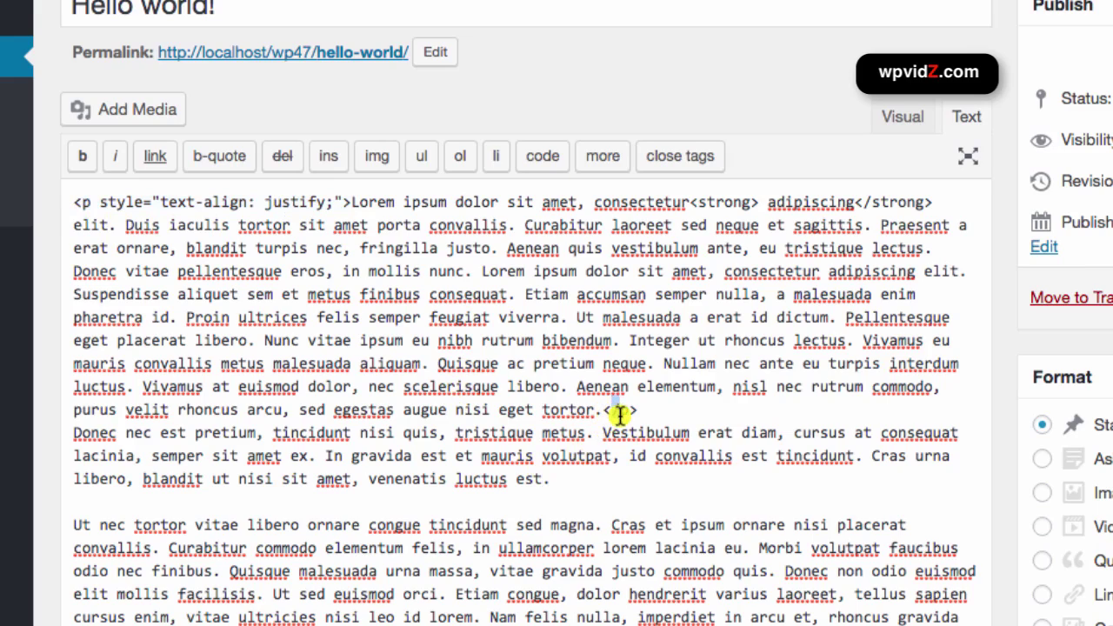
pyautogui.click(641, 408)
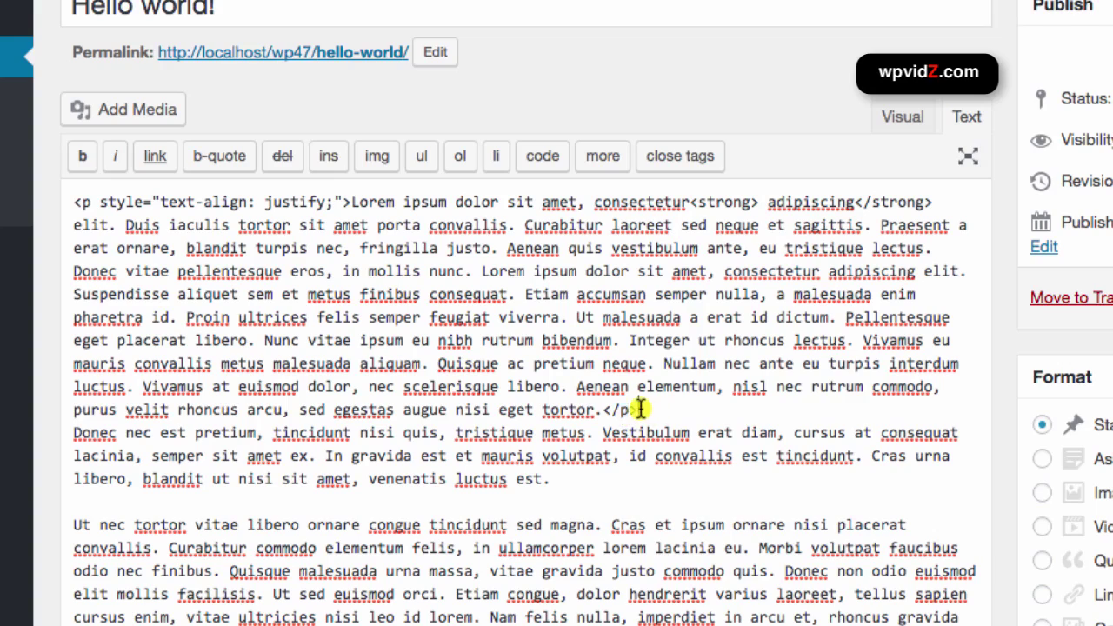
pyautogui.moveTo(631, 412); pyautogui.dragTo(652, 415)
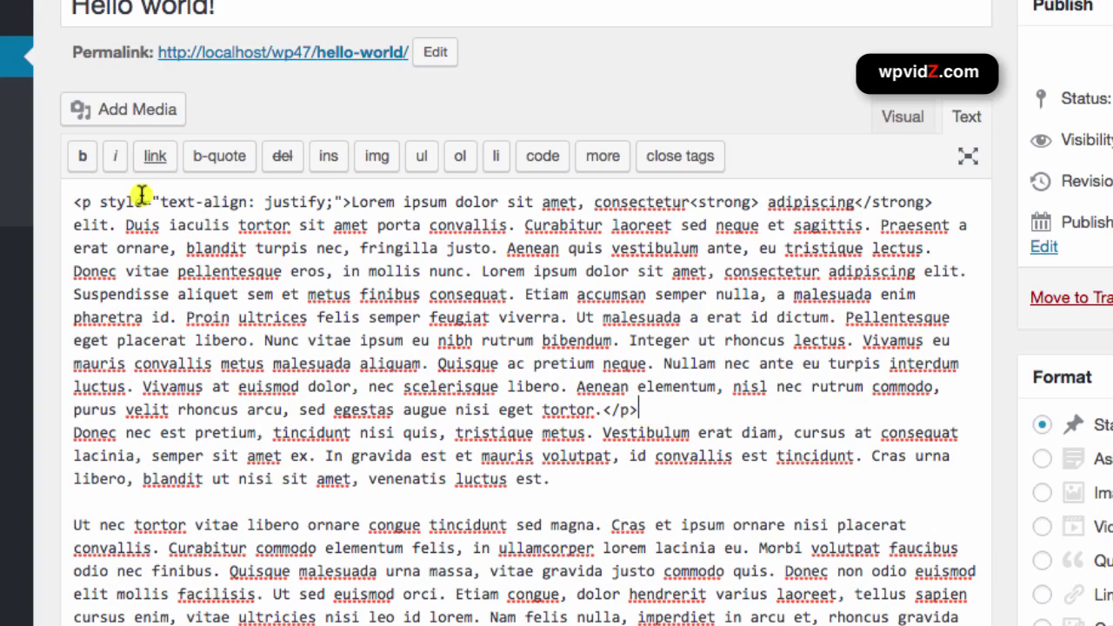
# Delete the tag <p style="text-align: justify;"> and its closing </p> from the first paragraph's HTML code.
pyautogui.click(345, 202)
pyautogui.moveTo(345, 201); pyautogui.dragTo(20, 199)
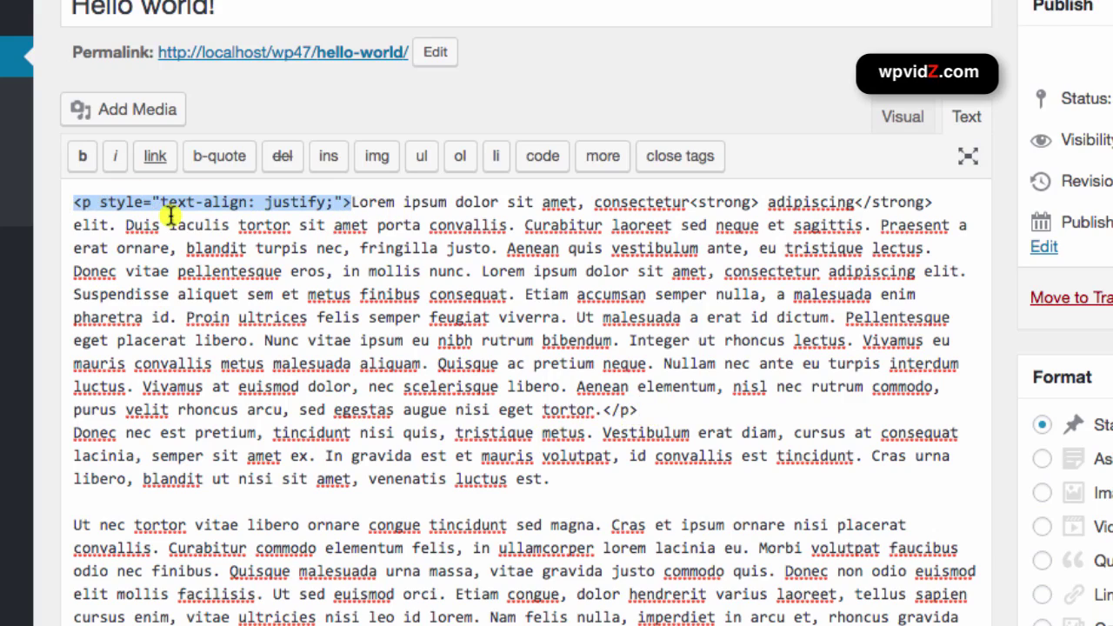
pyautogui.press('Delete')
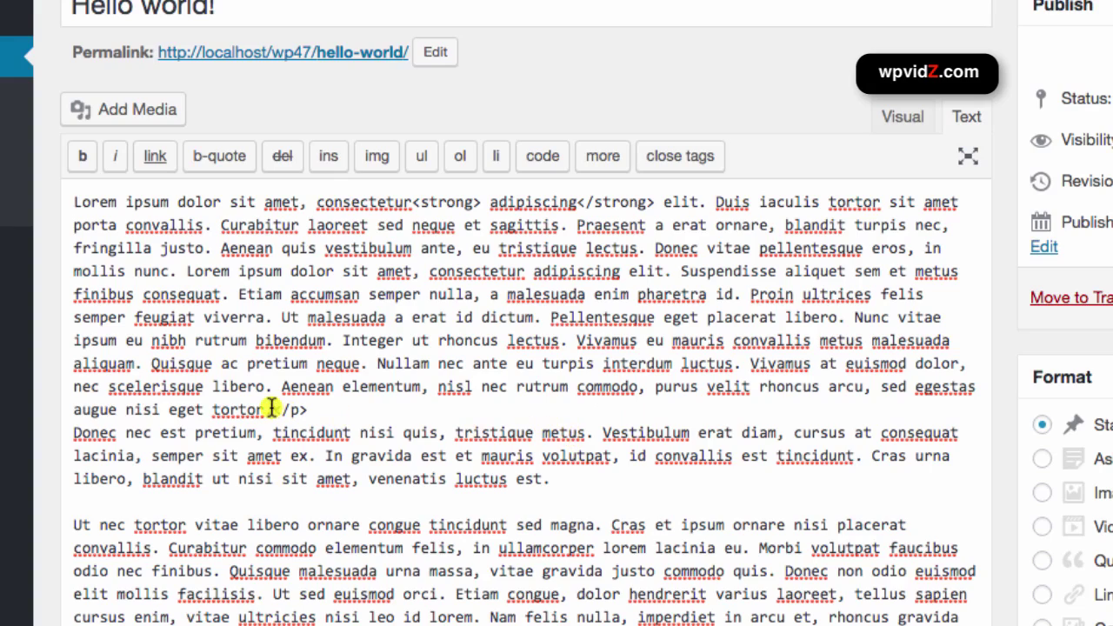
pyautogui.moveTo(274, 408); pyautogui.dragTo(311, 409)
pyautogui.press('Delete')
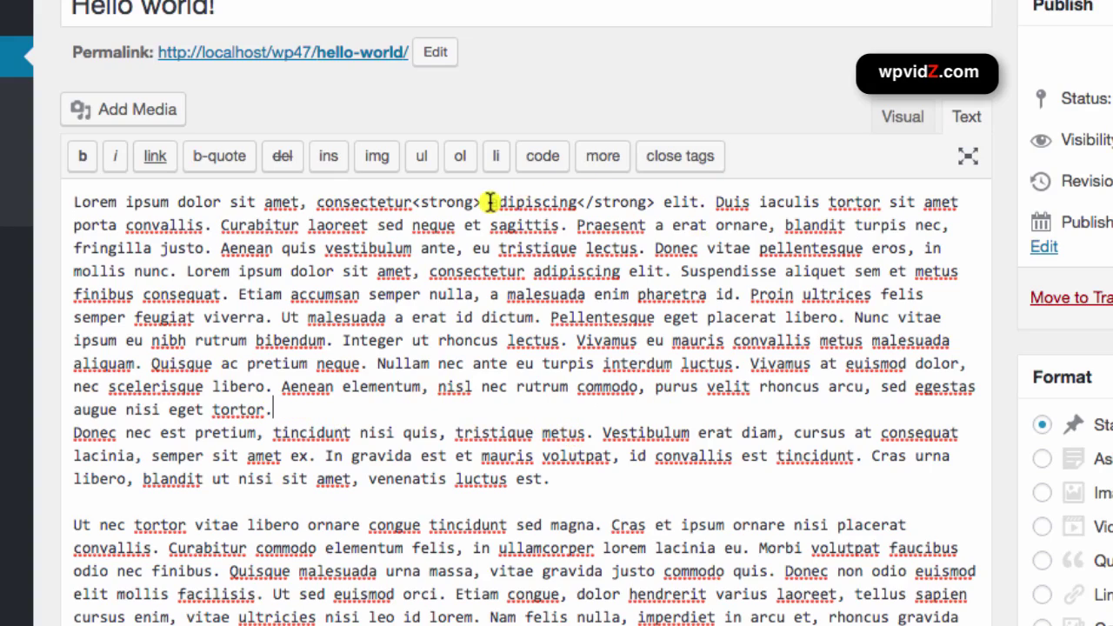
# Delete the opening and closing strong tags around "adipiscing" in the HTML code and update the post.
pyautogui.moveTo(483, 202); pyautogui.dragTo(409, 201)
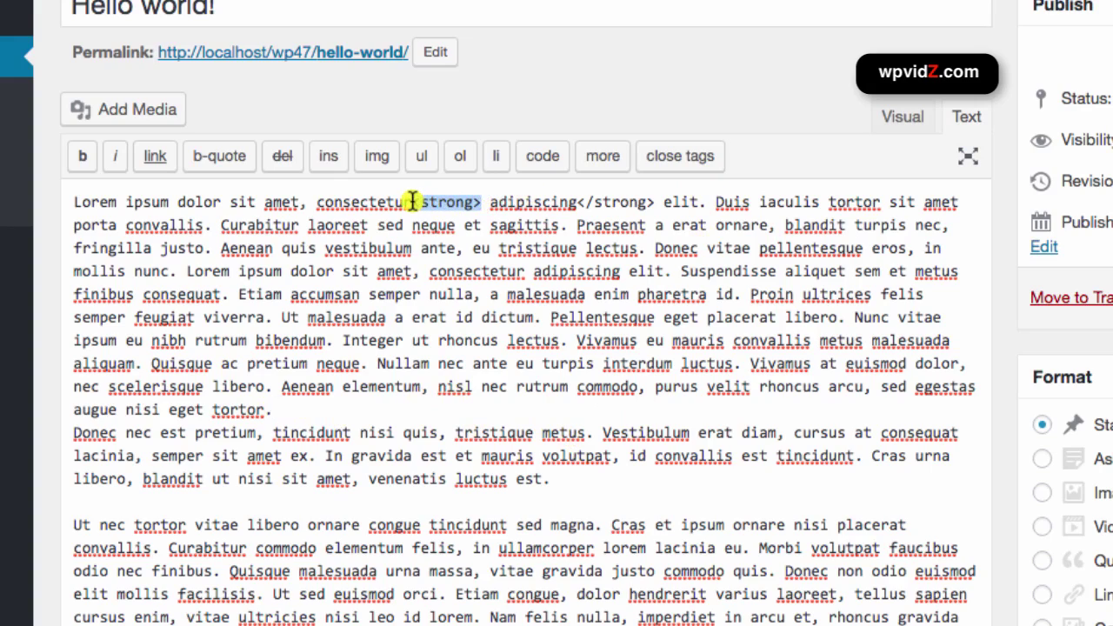
pyautogui.press('BackSpace')
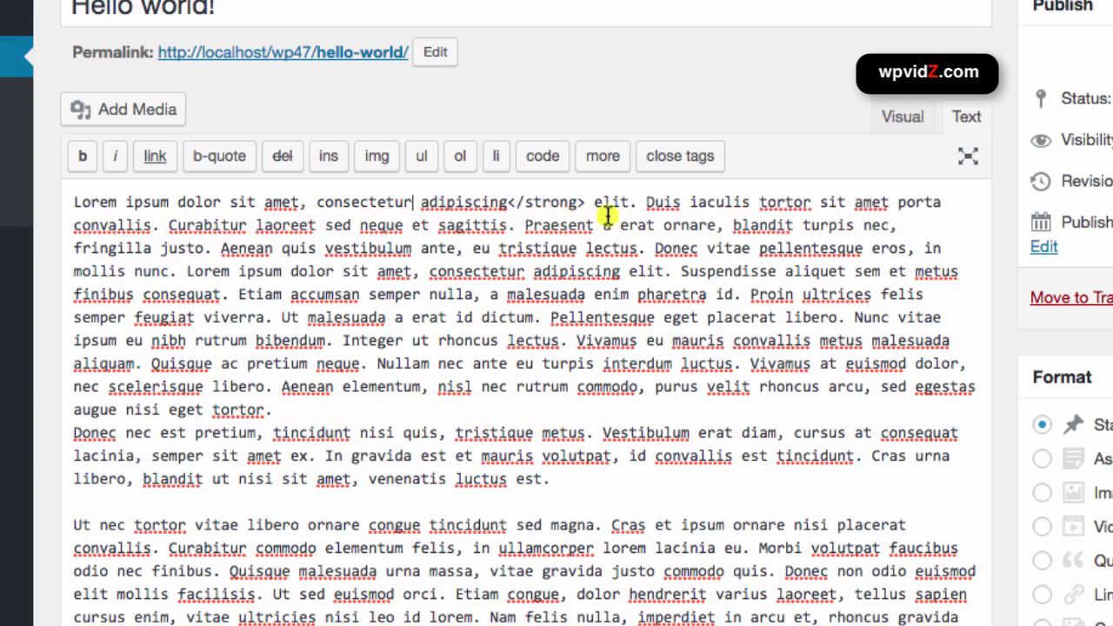
pyautogui.moveTo(593, 202); pyautogui.dragTo(507, 202)
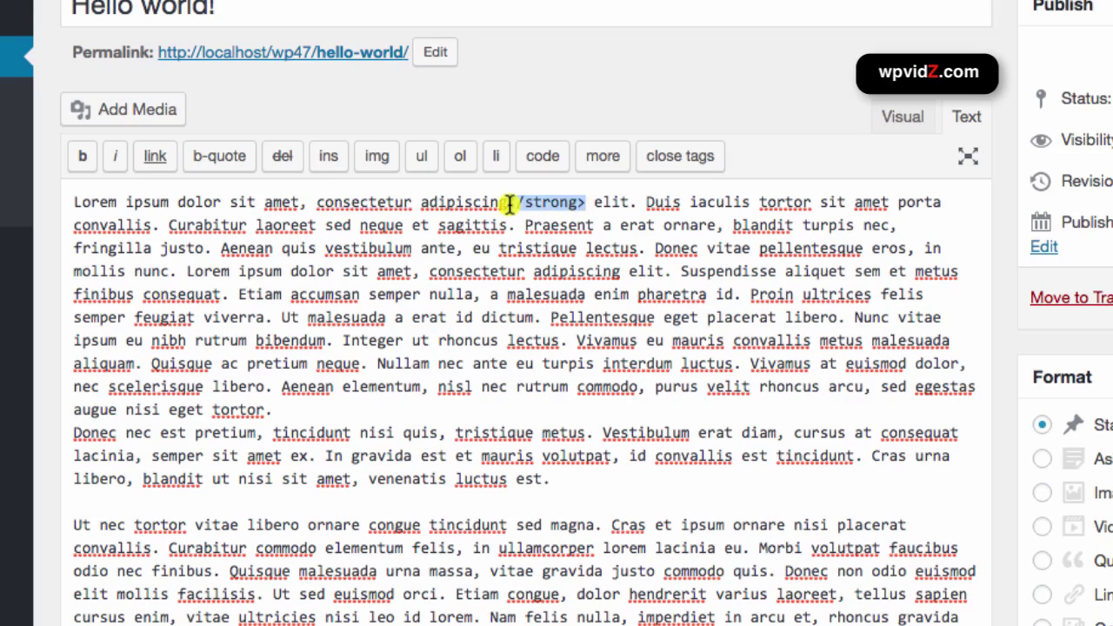
pyautogui.press('BackSpace')
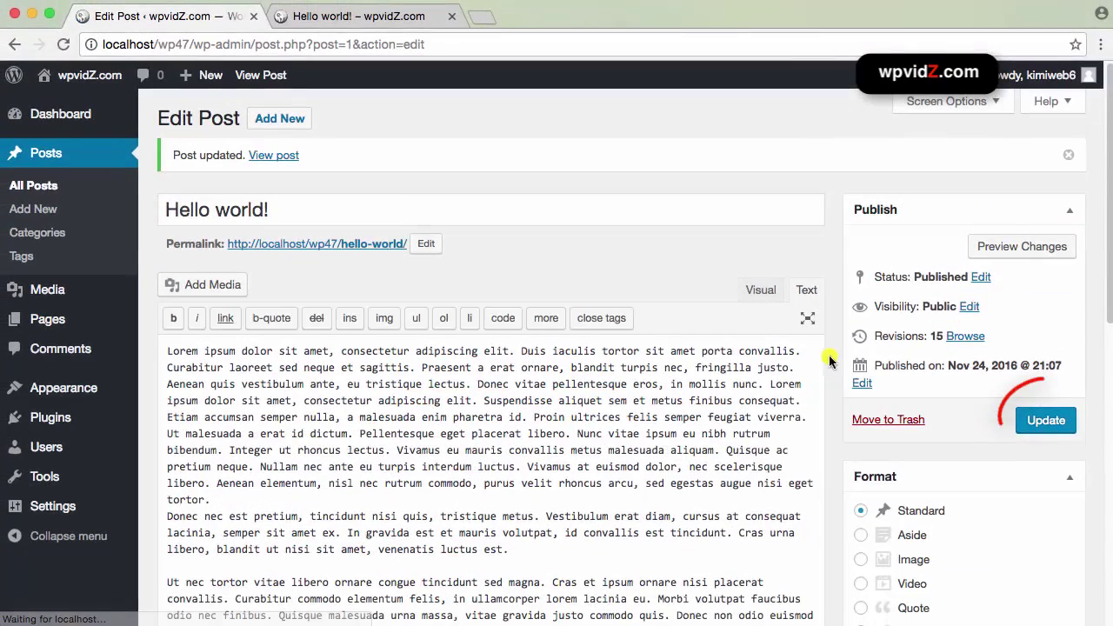
# Return the post editor to the visual view and reload the published Hello world! page.
pyautogui.scroll(-2, 661, 435)
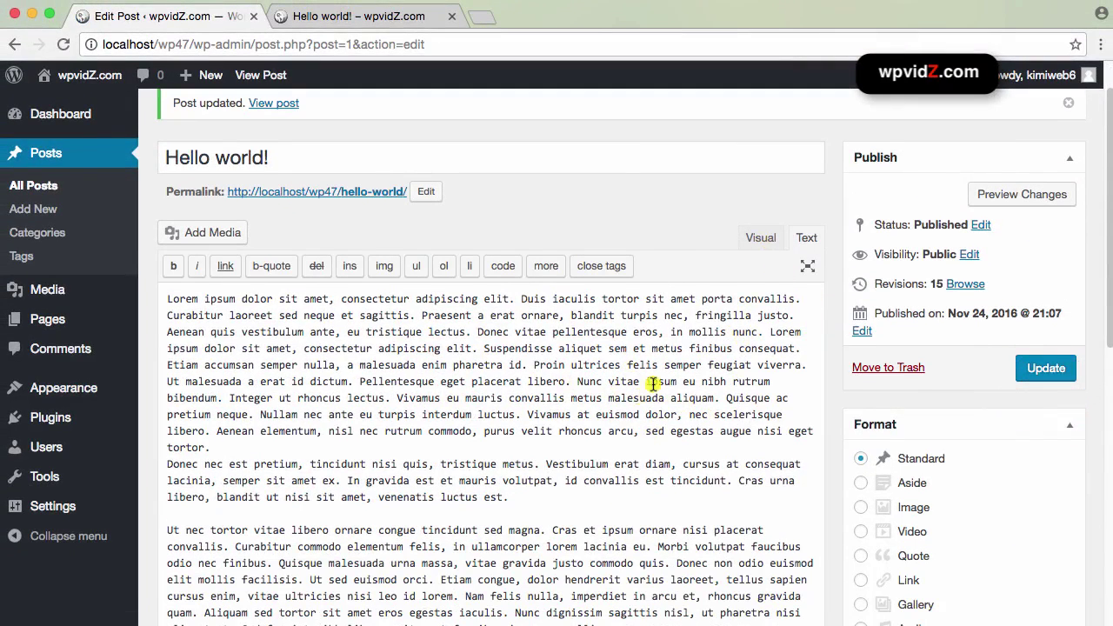
pyautogui.click(761, 237)
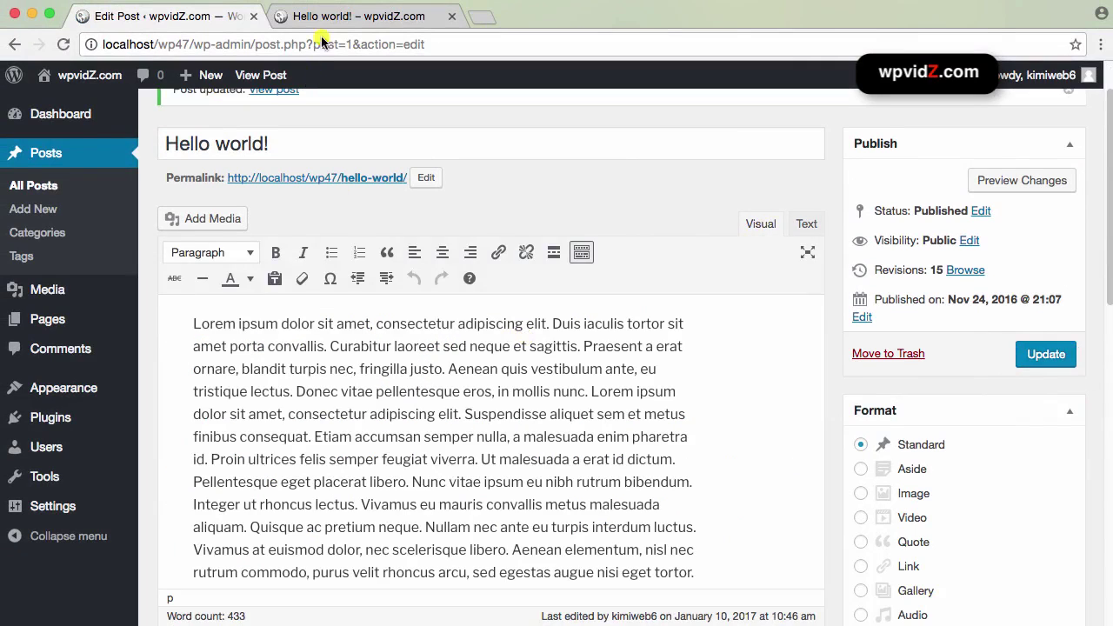
pyautogui.click(351, 24)
pyautogui.click(62, 43)
pyautogui.scroll(-2, 484, 400)
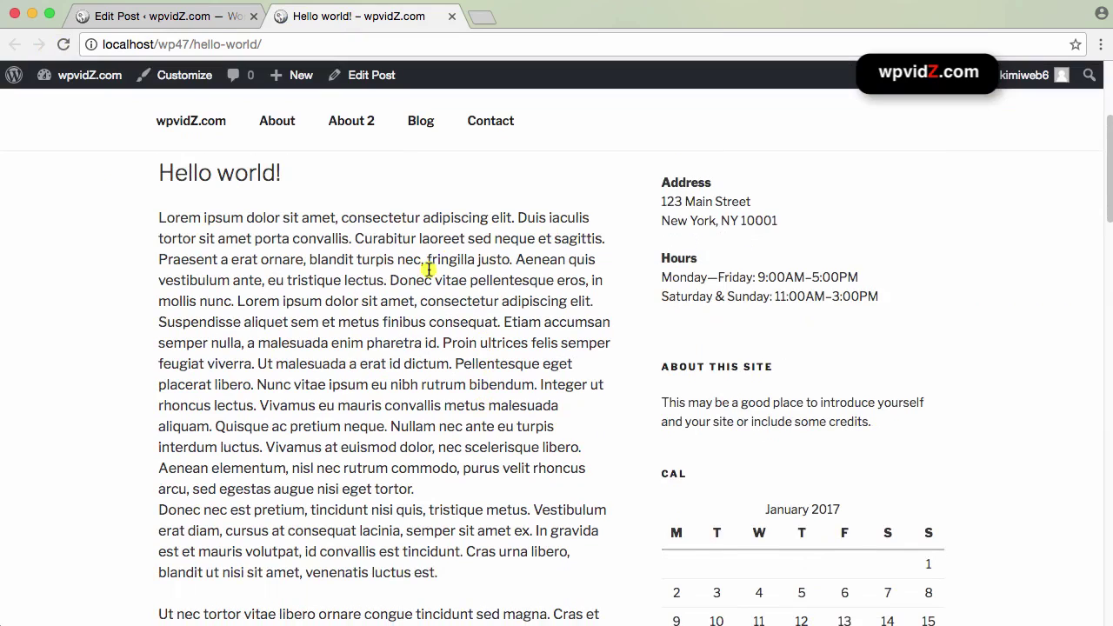
# Check the first line's word formatting and the first paragraph's alignment on the published page, and return to the editor.
pyautogui.moveTo(340, 217); pyautogui.dragTo(432, 220)
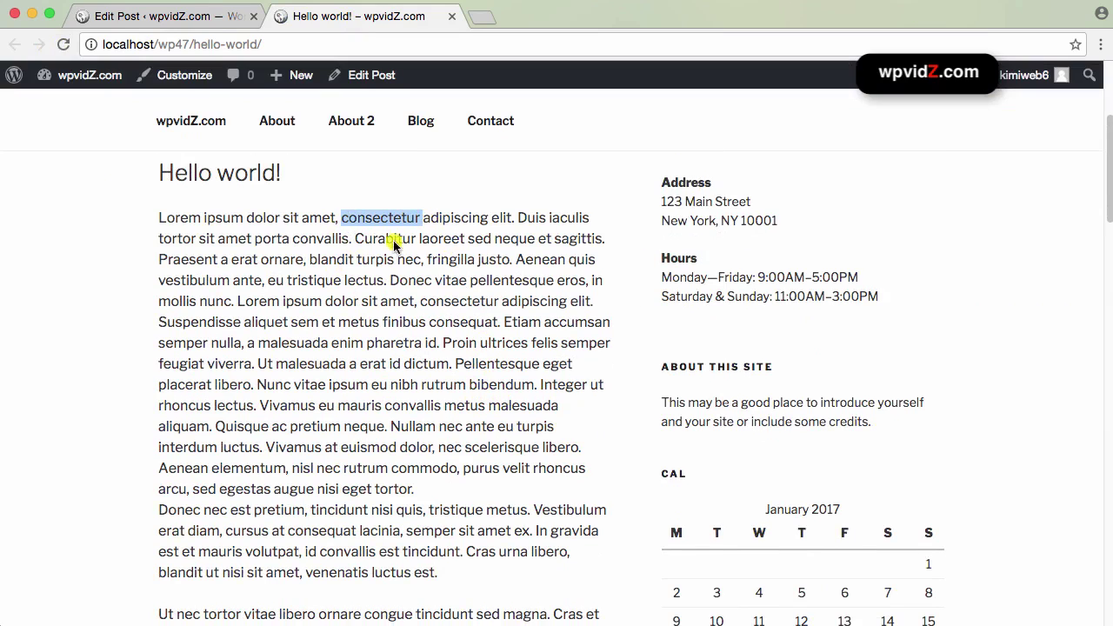
pyautogui.click(508, 432)
pyautogui.moveTo(584, 468); pyautogui.dragTo(107, 220)
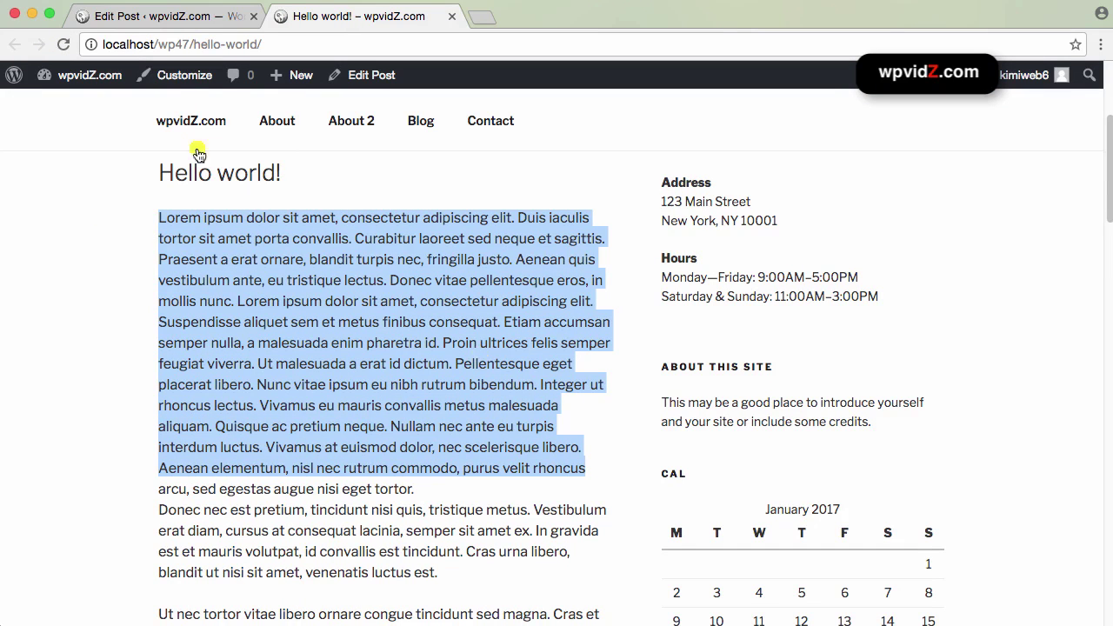
pyautogui.click(209, 16)
pyautogui.scroll(-2, 730, 412)
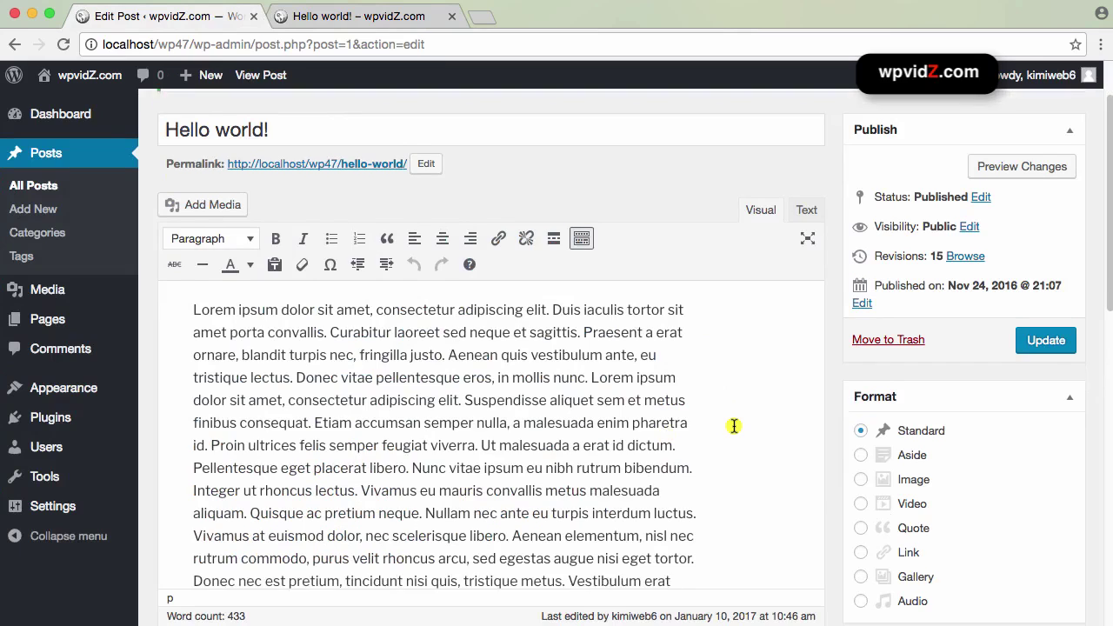